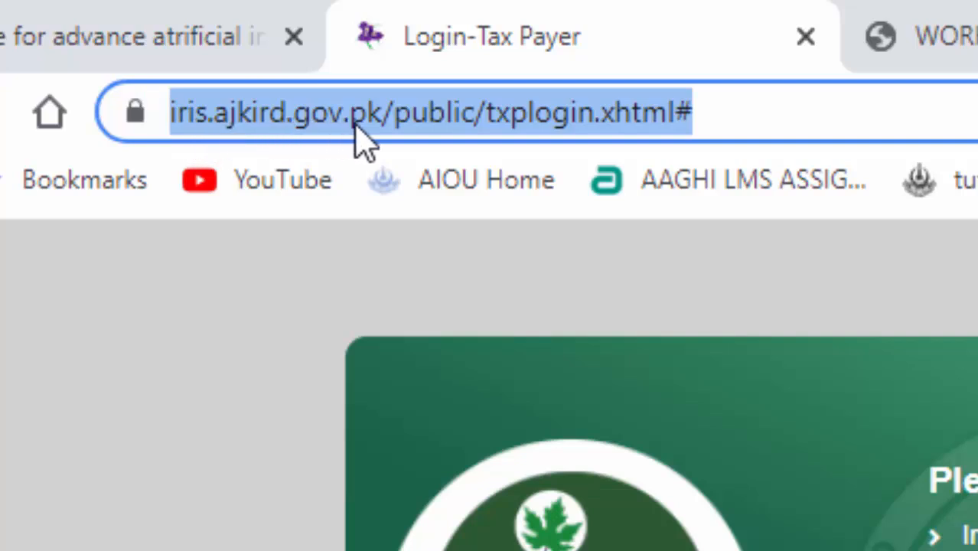
click(775, 109)
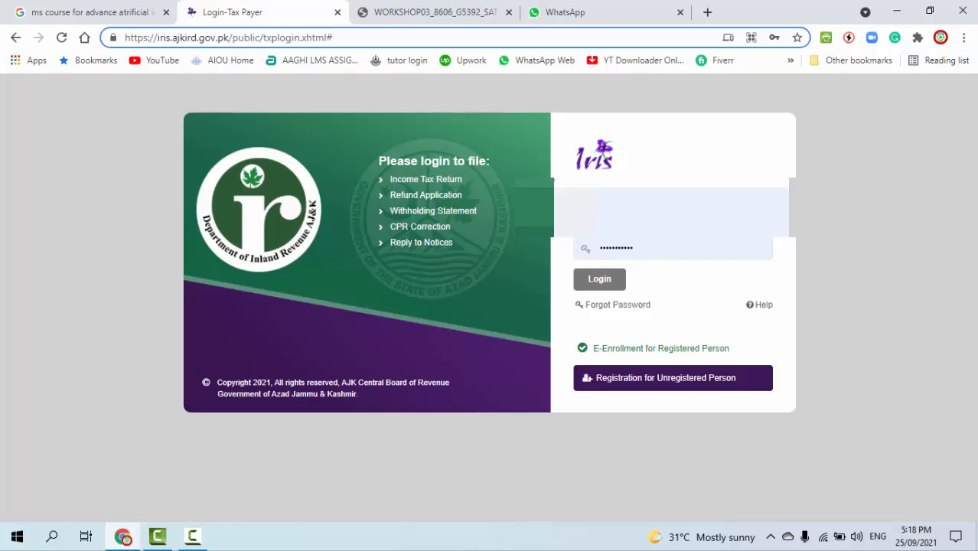
click(660, 215)
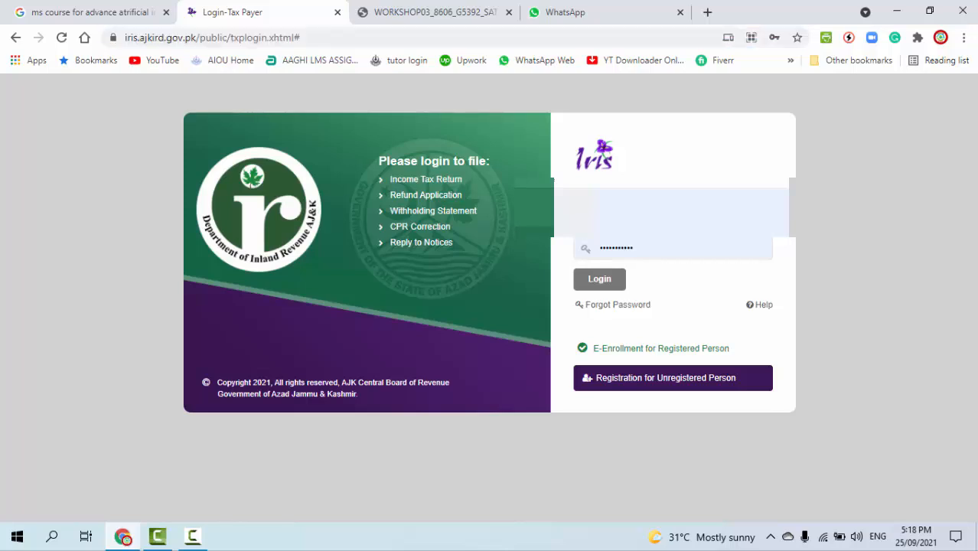
click(828, 232)
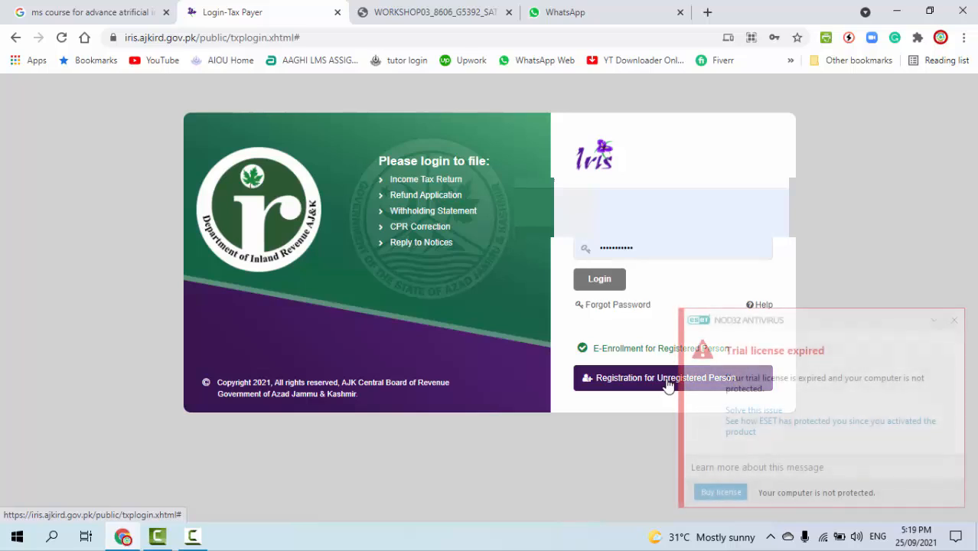
Step: Dismiss the antivirus notice, open the registration form for unregistered persons and review its service provider, cell number and email fields
click(953, 321)
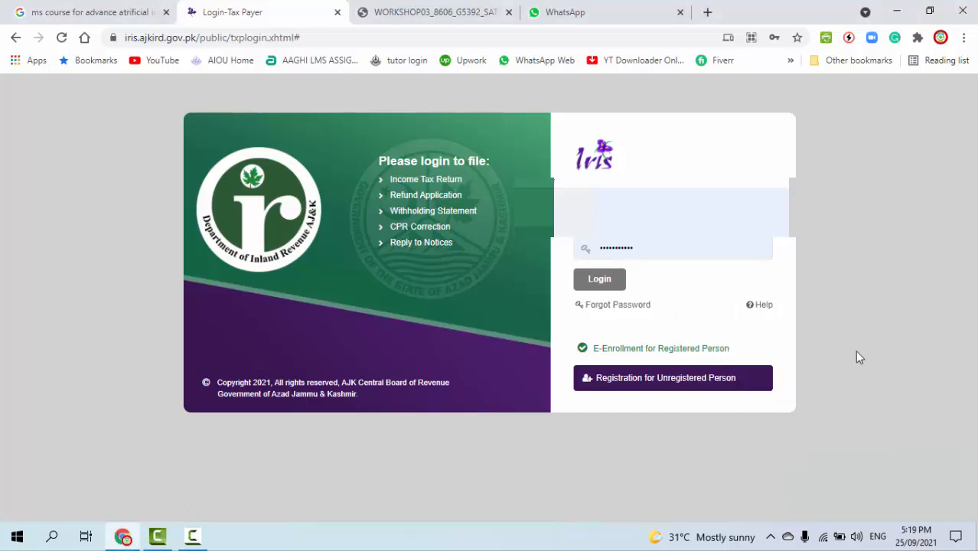
click(639, 383)
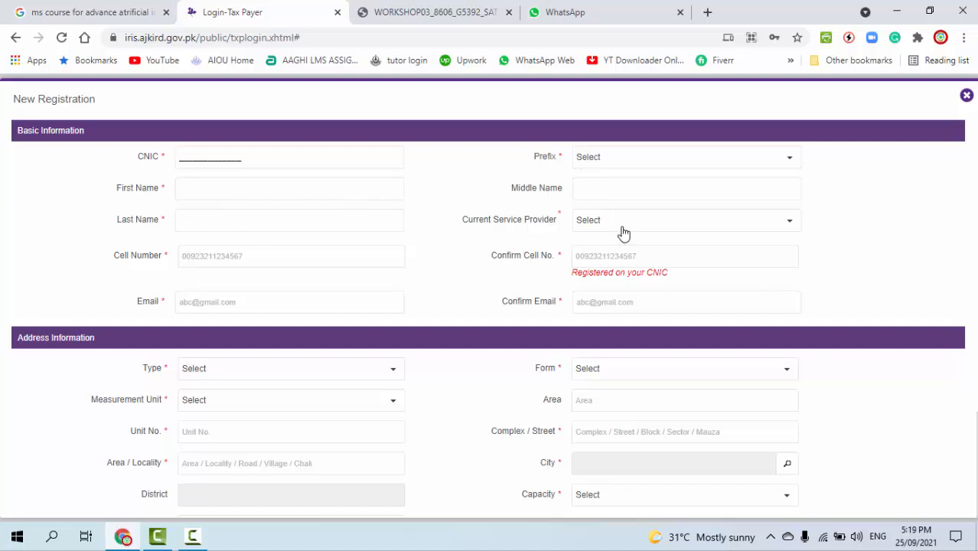
scroll(639, 224, down, 1)
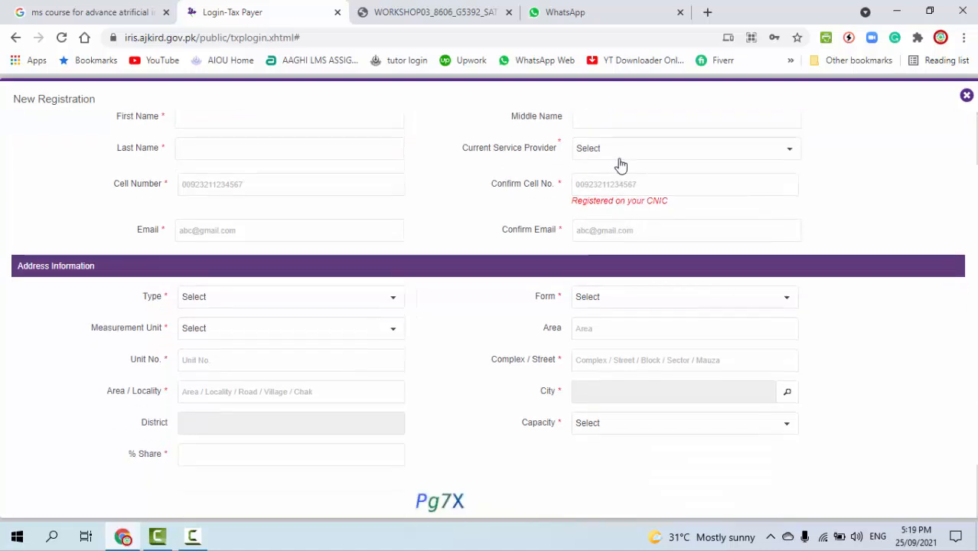
click(758, 150)
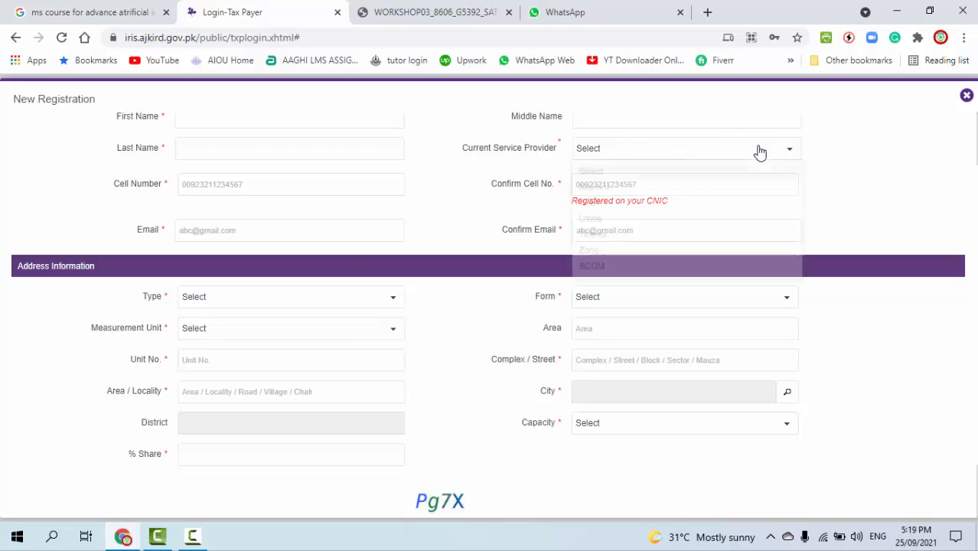
click(427, 147)
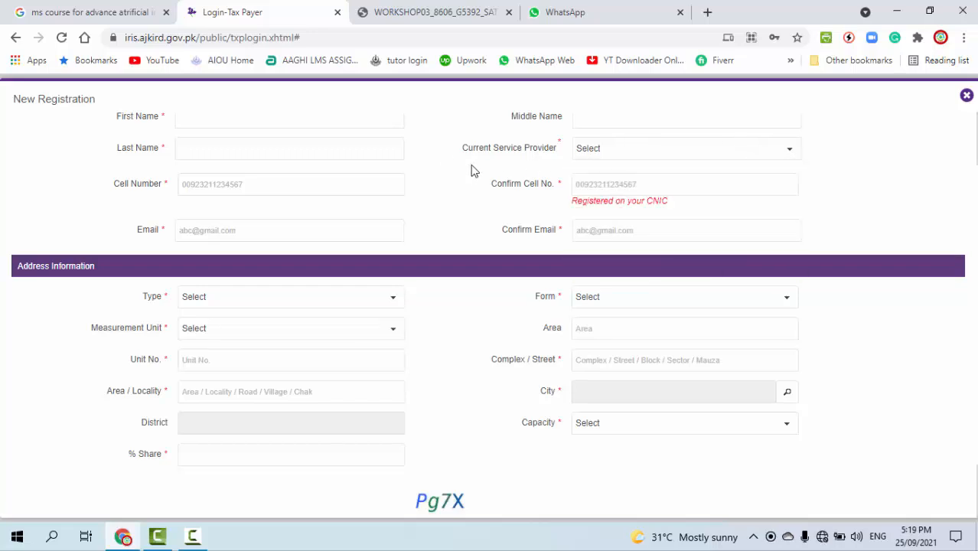
click(230, 188)
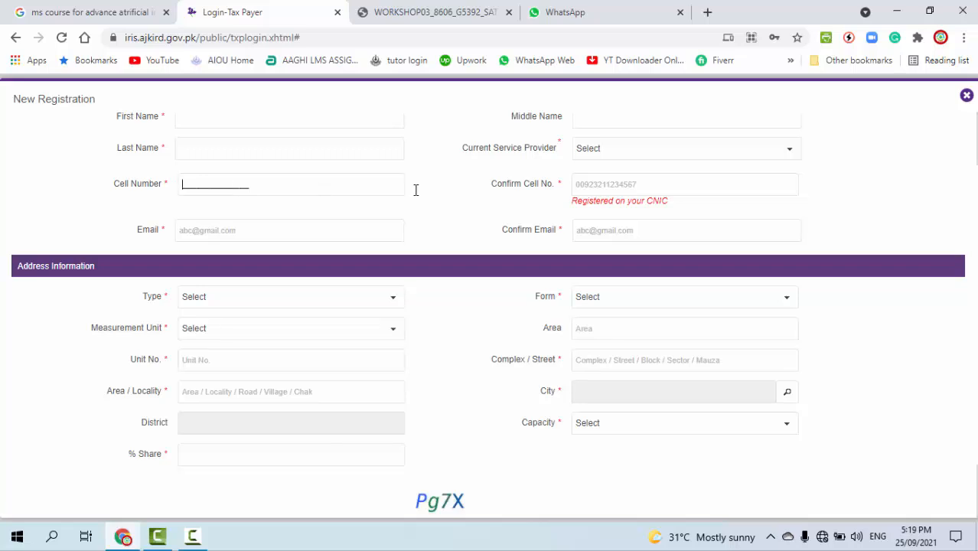
click(595, 187)
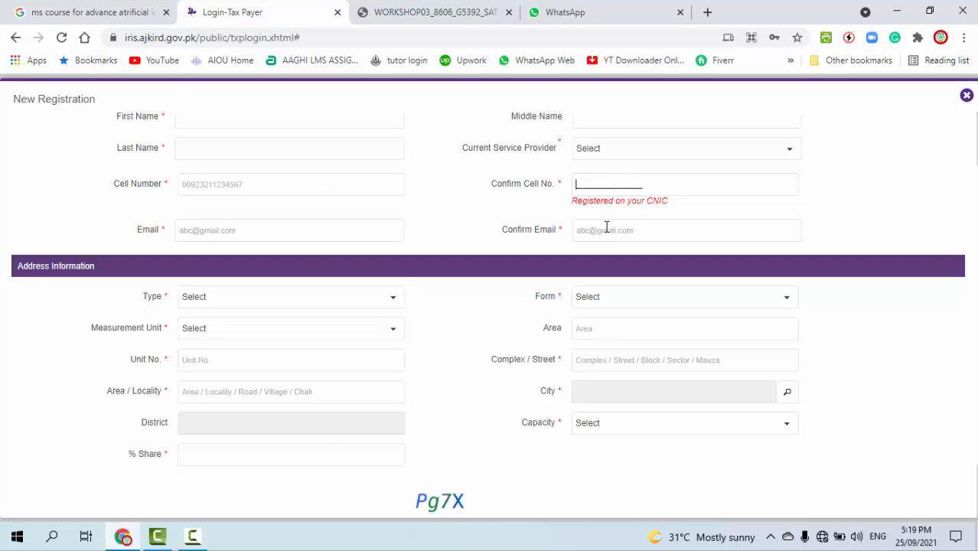
click(252, 239)
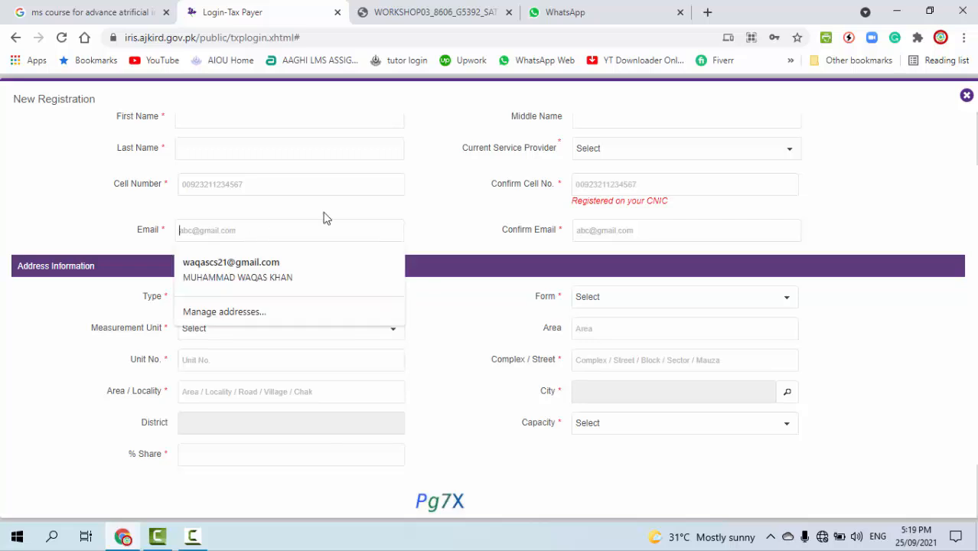
click(664, 228)
click(865, 230)
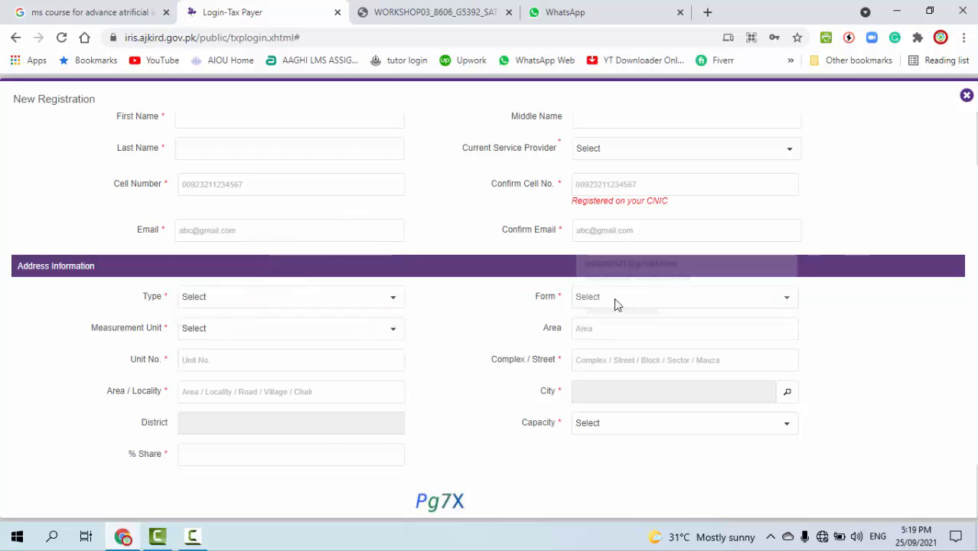
Step: Review the registration form's address information, including the property type options, and the captcha entry
scroll(244, 304, down, 1)
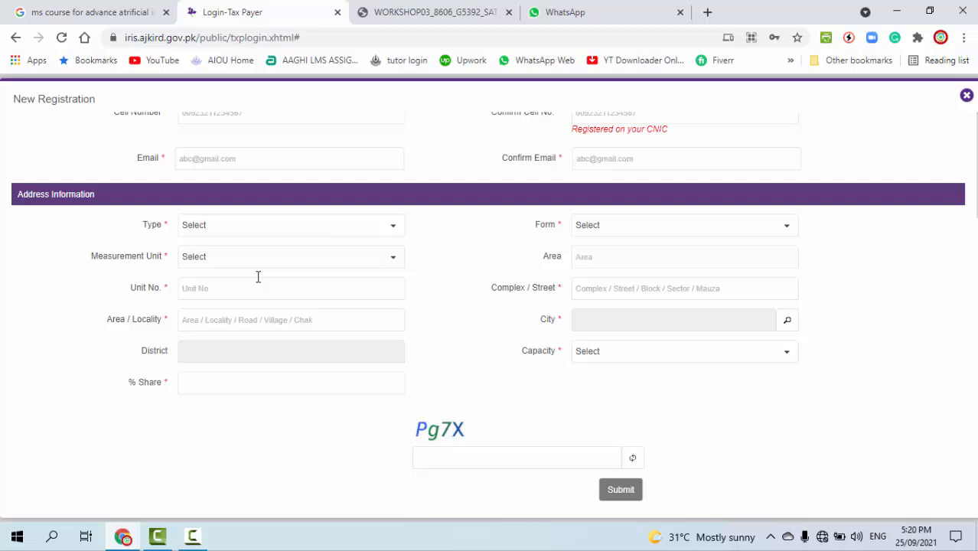
click(304, 226)
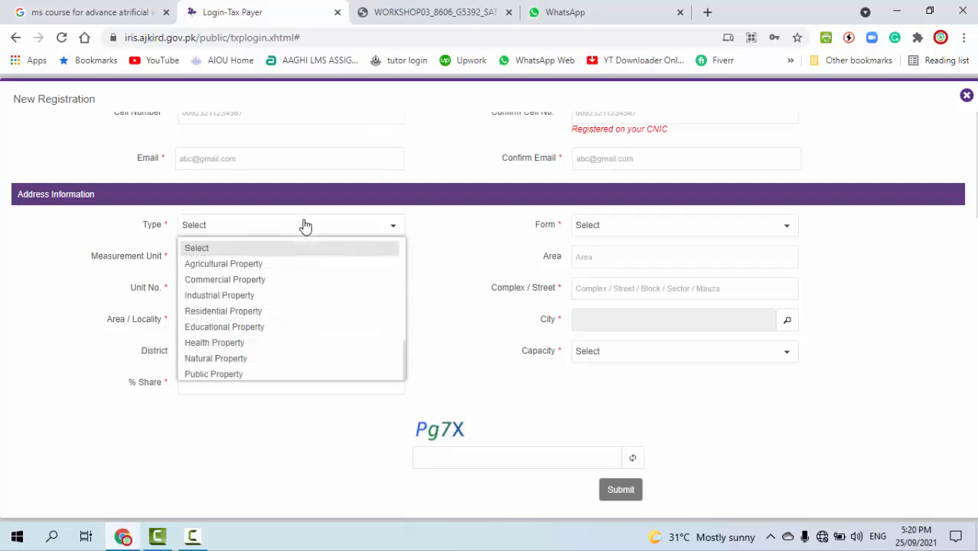
scroll(302, 271, down, 1)
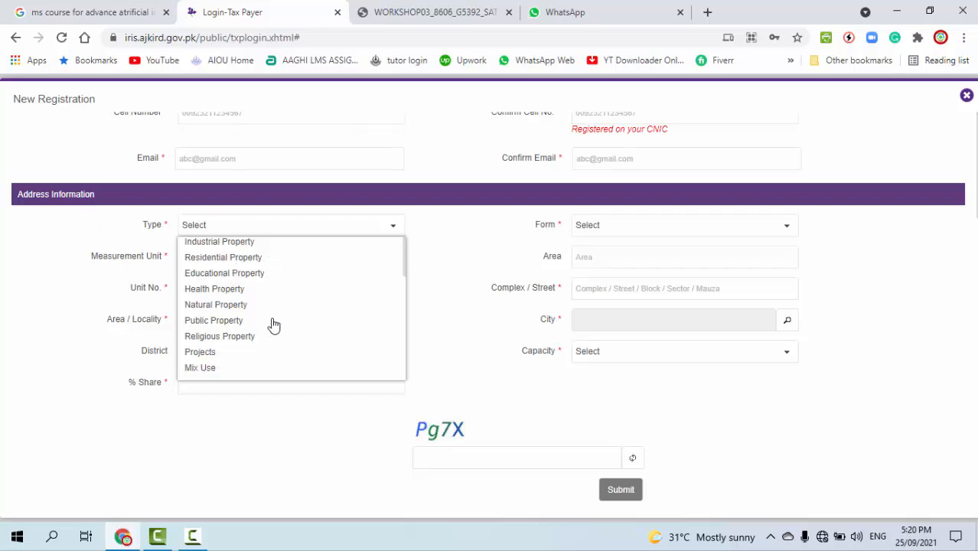
click(873, 240)
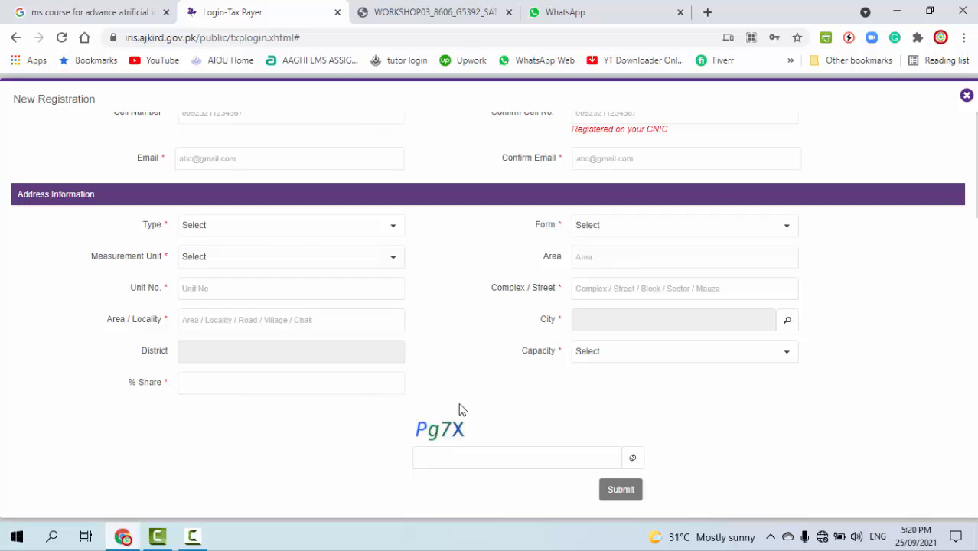
click(461, 457)
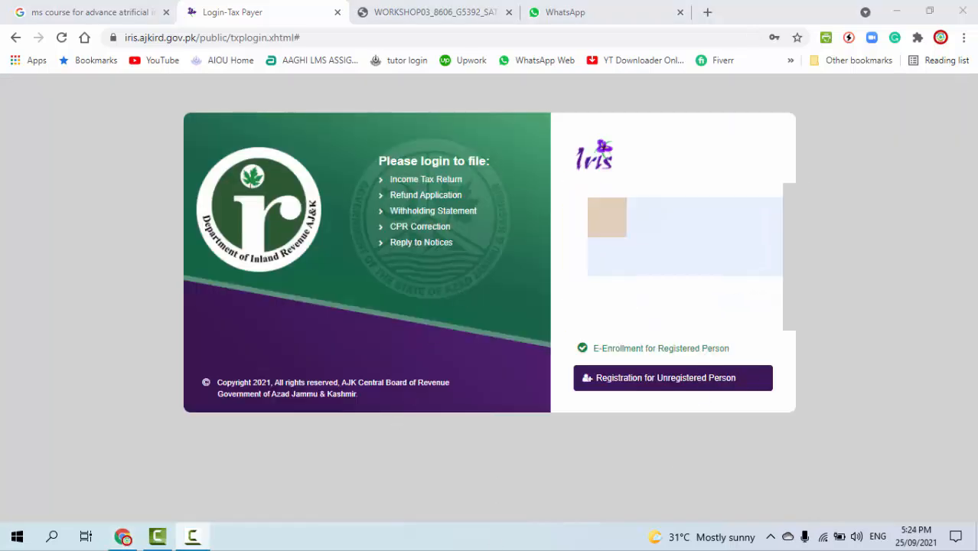
Step: Log in to the taxpayer portal with the saved login credentials
click(673, 216)
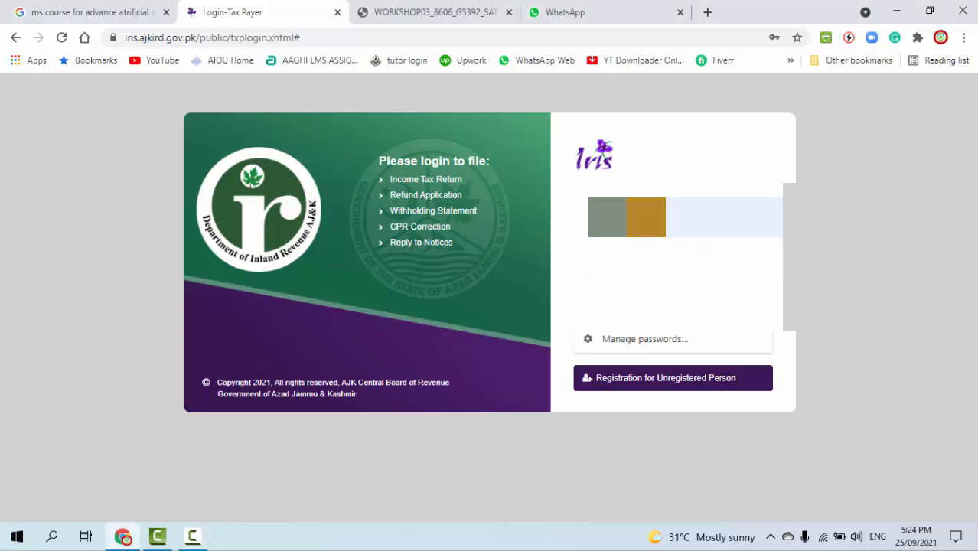
click(800, 225)
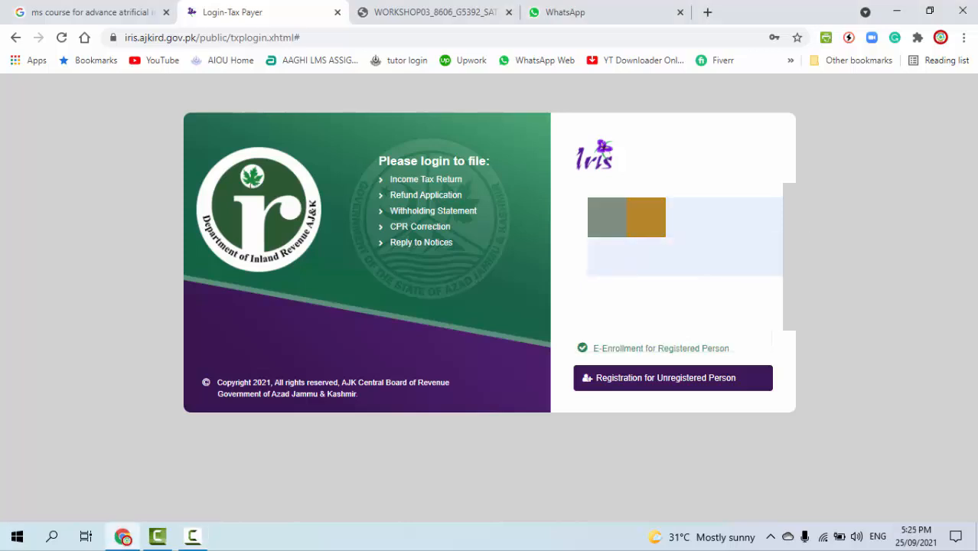
click(674, 301)
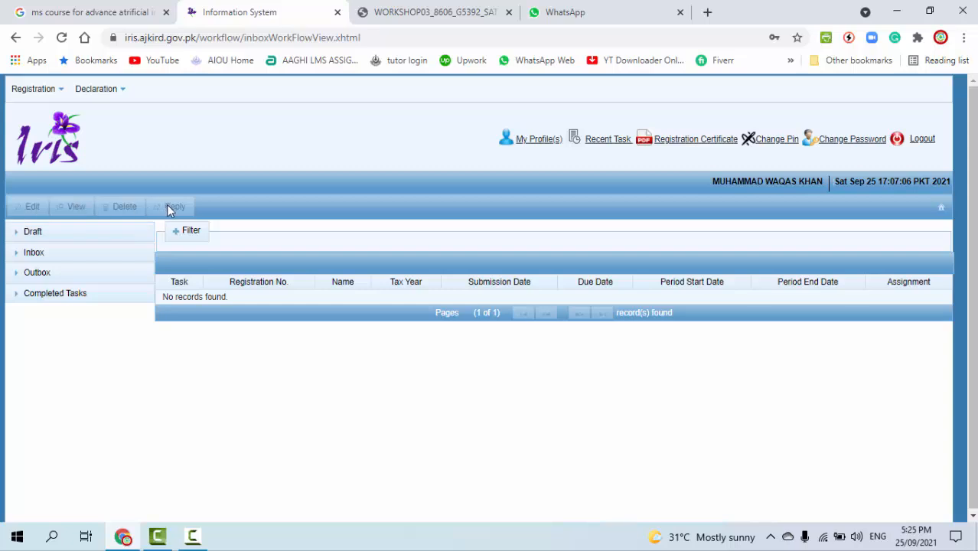
Step: Look through the available registration forms and applications and the declaration options
click(63, 93)
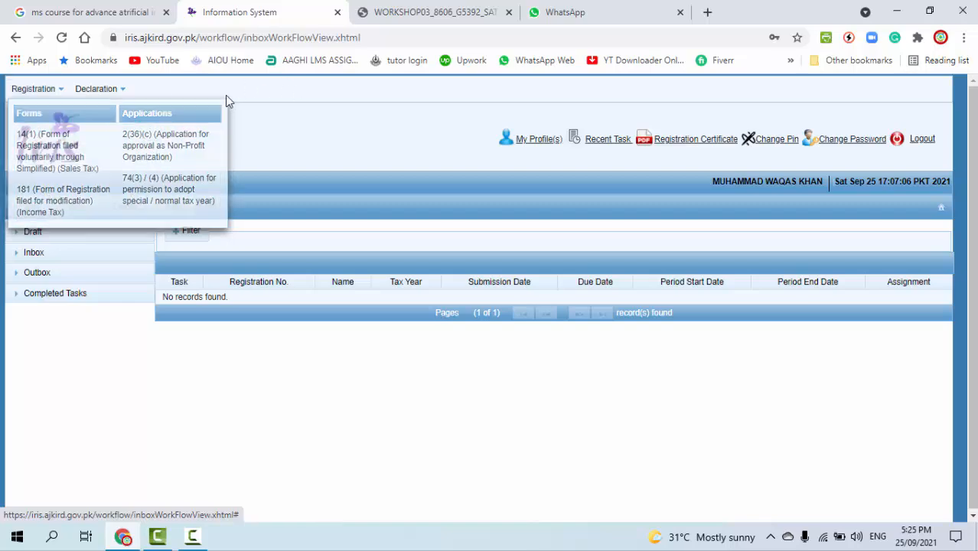
click(122, 91)
click(109, 98)
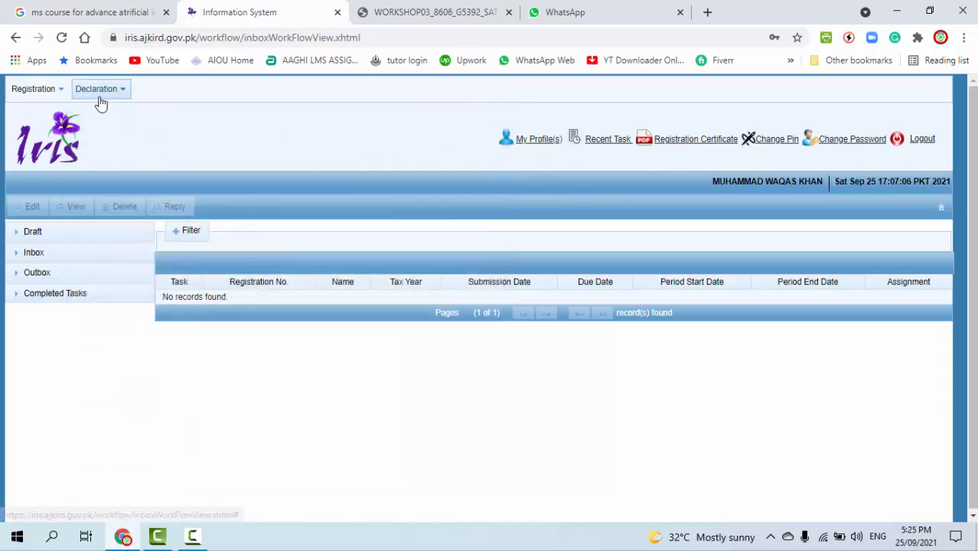
Step: Open the taxpayer's profile, review its sections from income sources through attachments, and close it
click(528, 143)
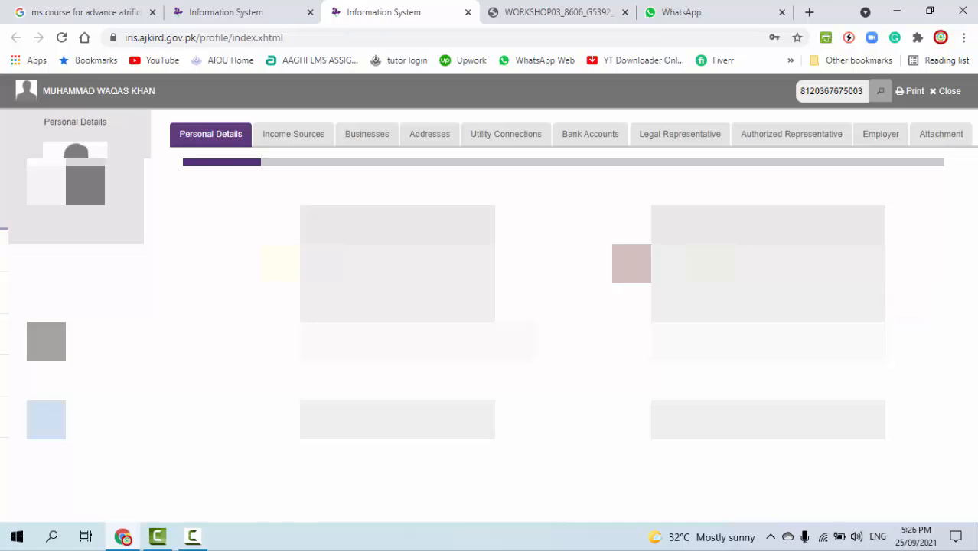
click(303, 136)
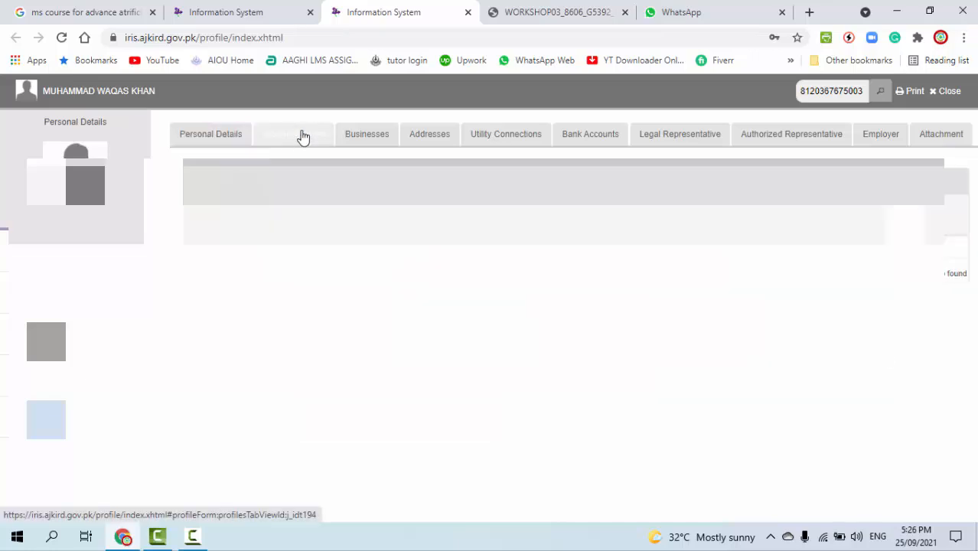
click(363, 139)
click(432, 141)
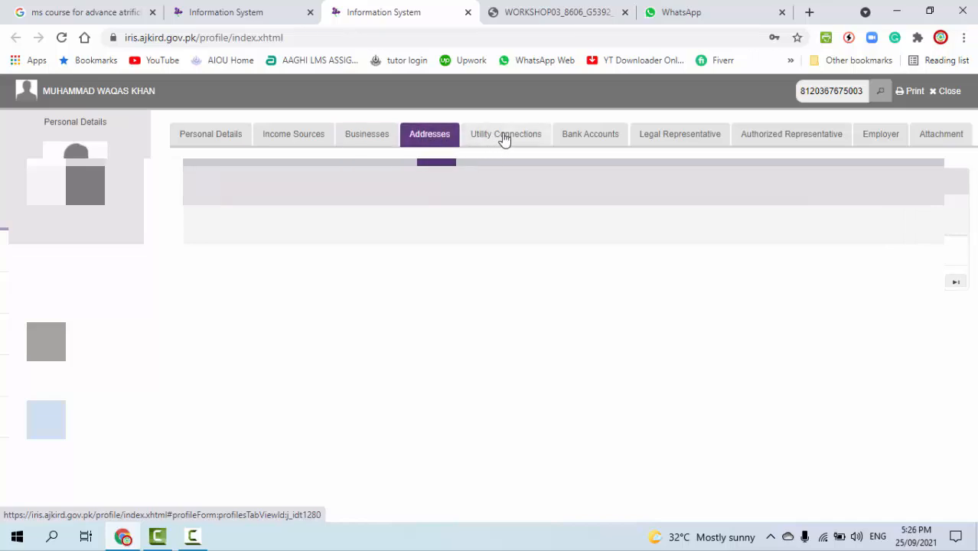
click(505, 139)
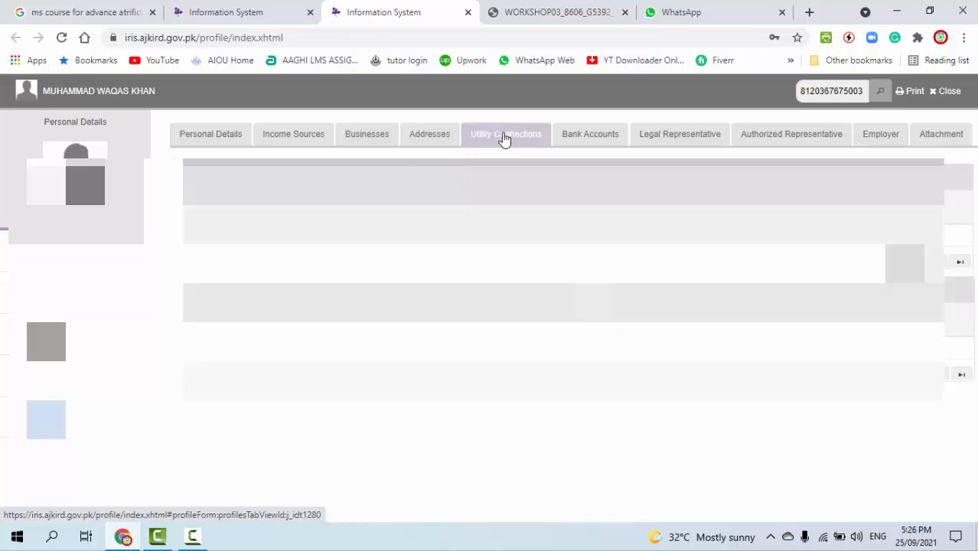
click(585, 142)
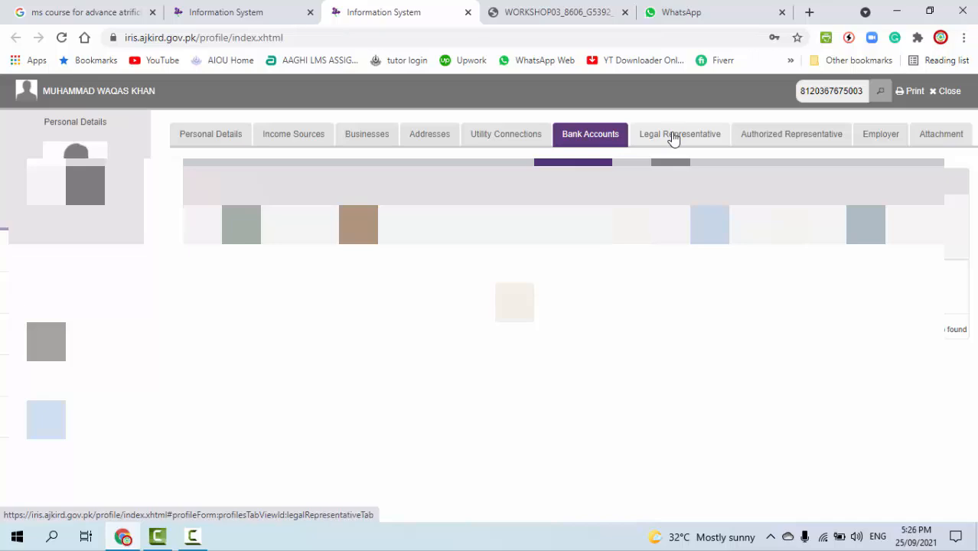
click(675, 138)
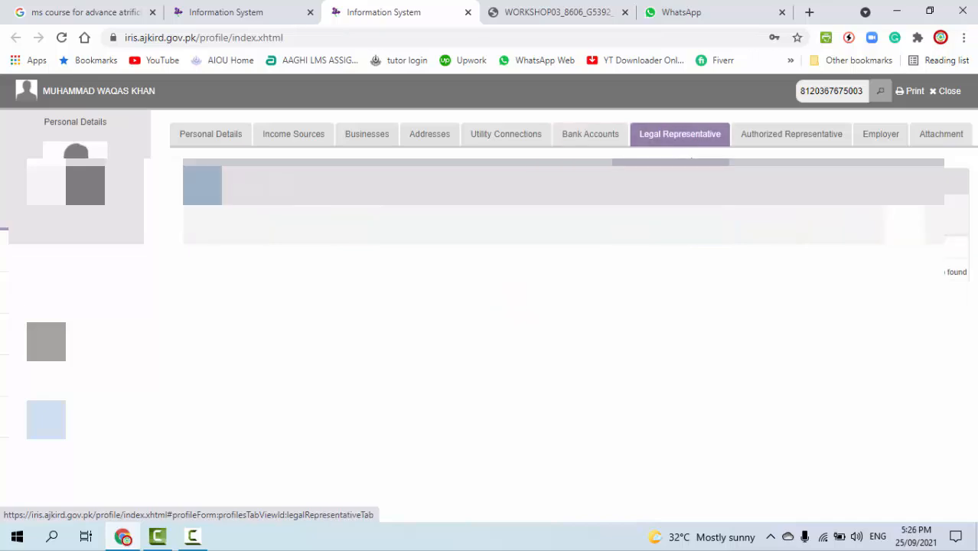
click(764, 142)
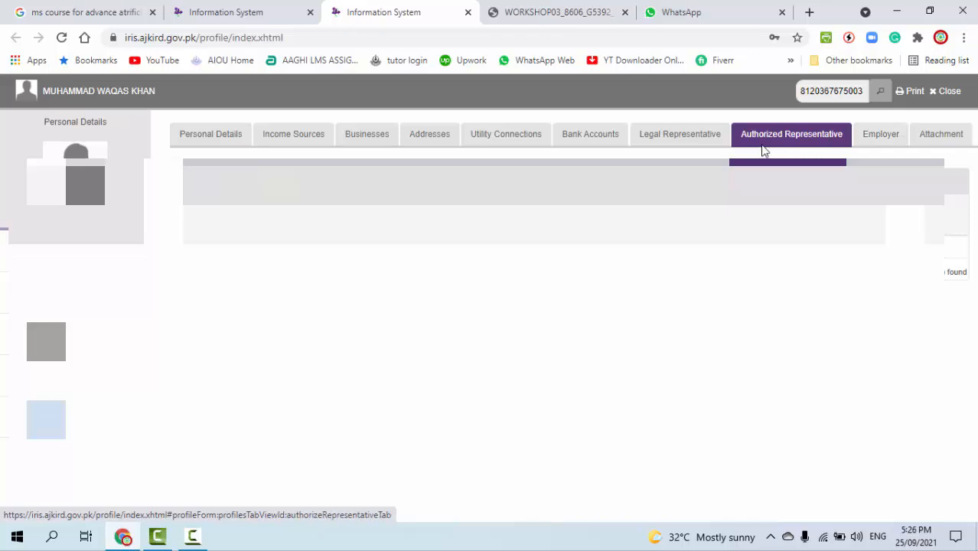
click(880, 145)
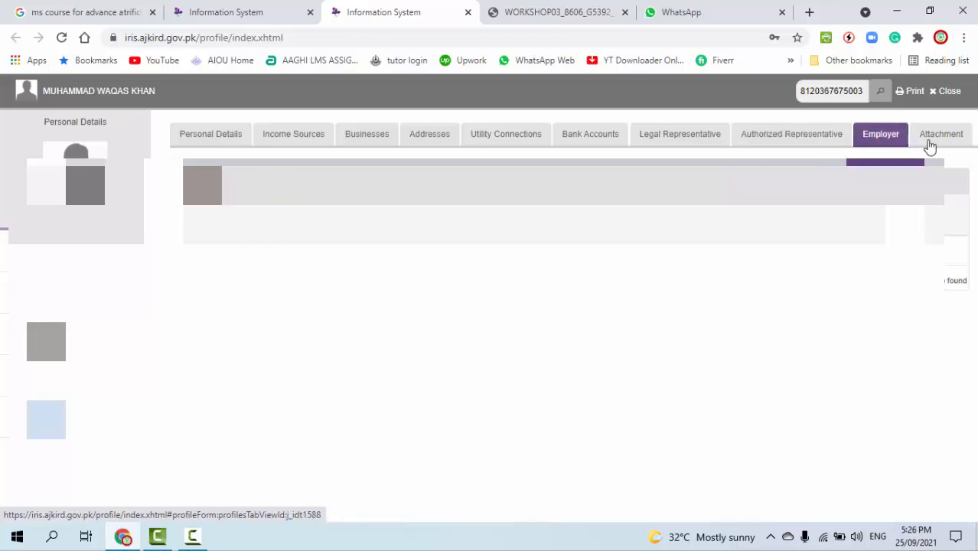
click(940, 142)
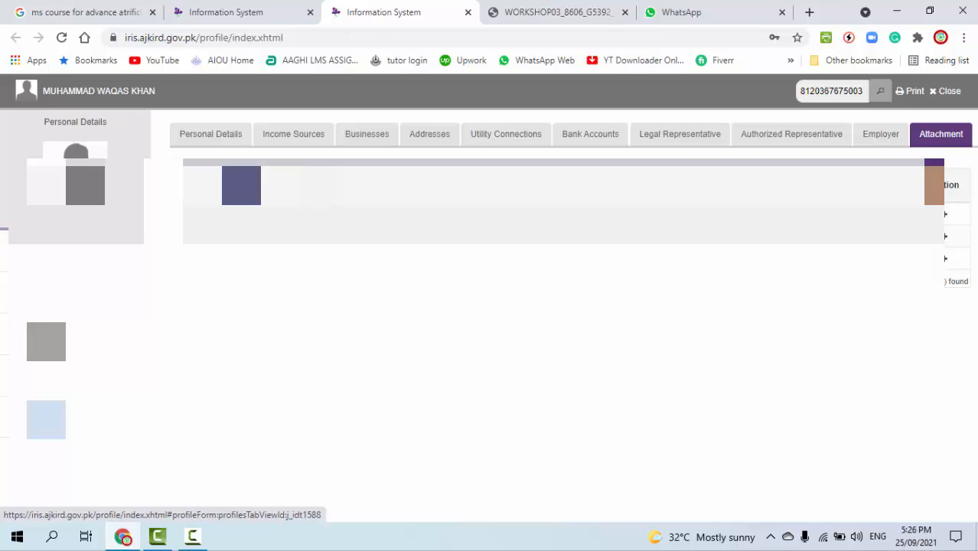
click(953, 93)
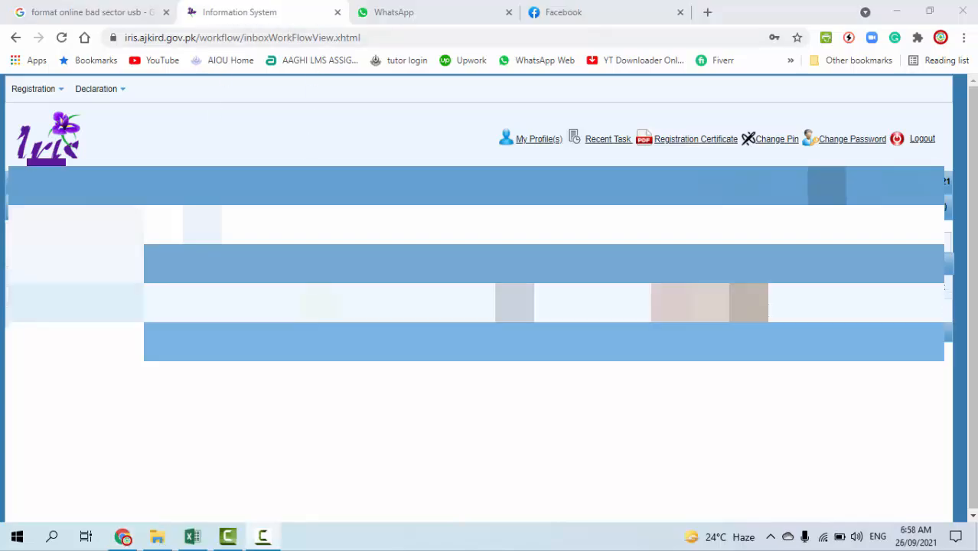
Step: Try to start a new original return for salary more than 50% and other sources, classic view, for tax period 2021
mouse_move(105, 90)
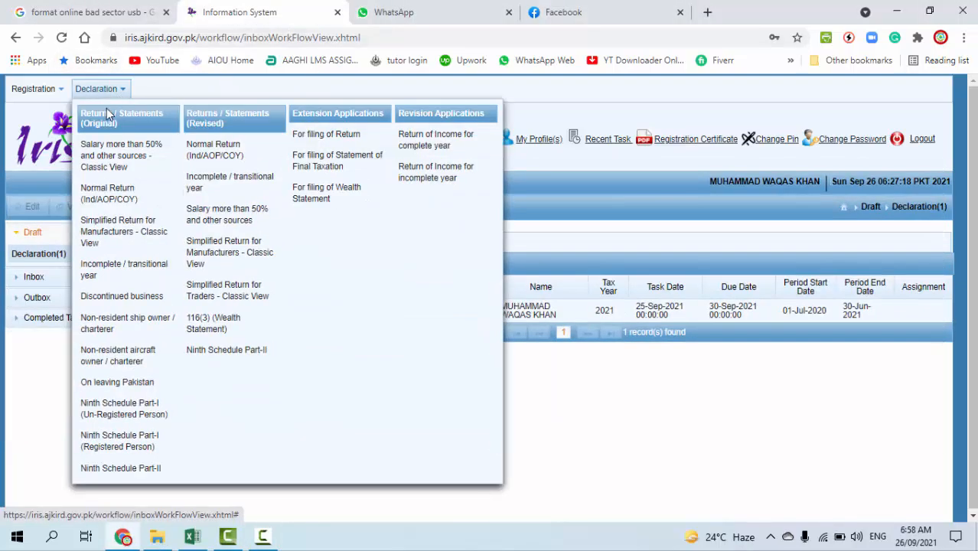
click(113, 162)
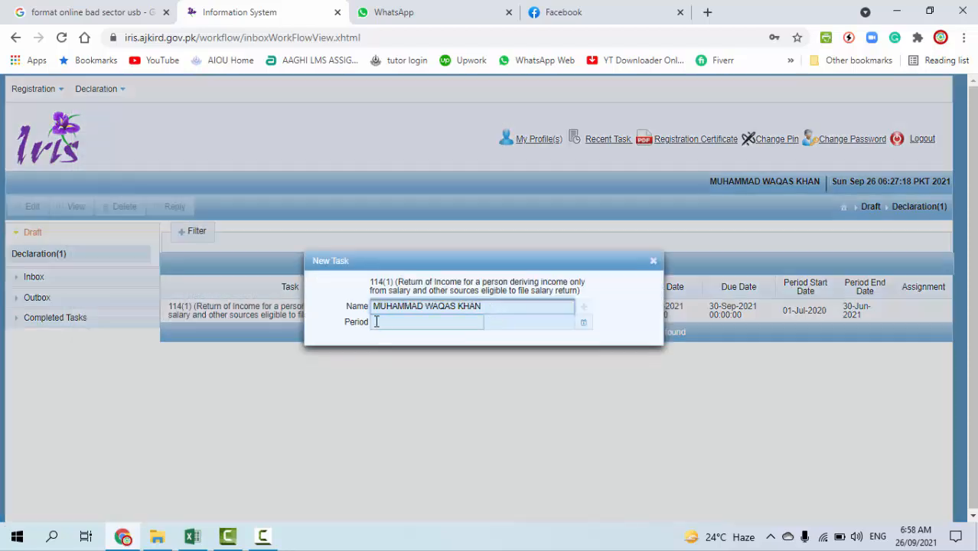
click(585, 325)
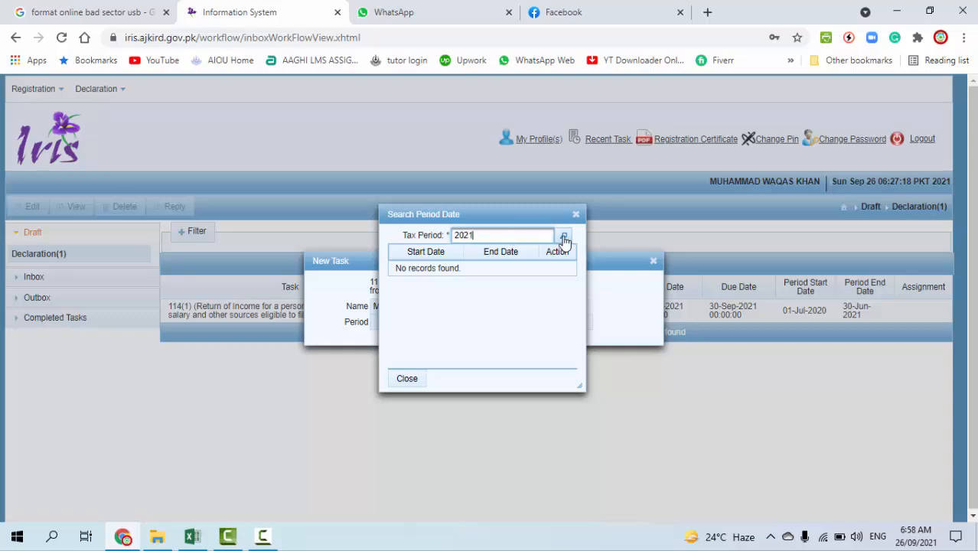
click(565, 238)
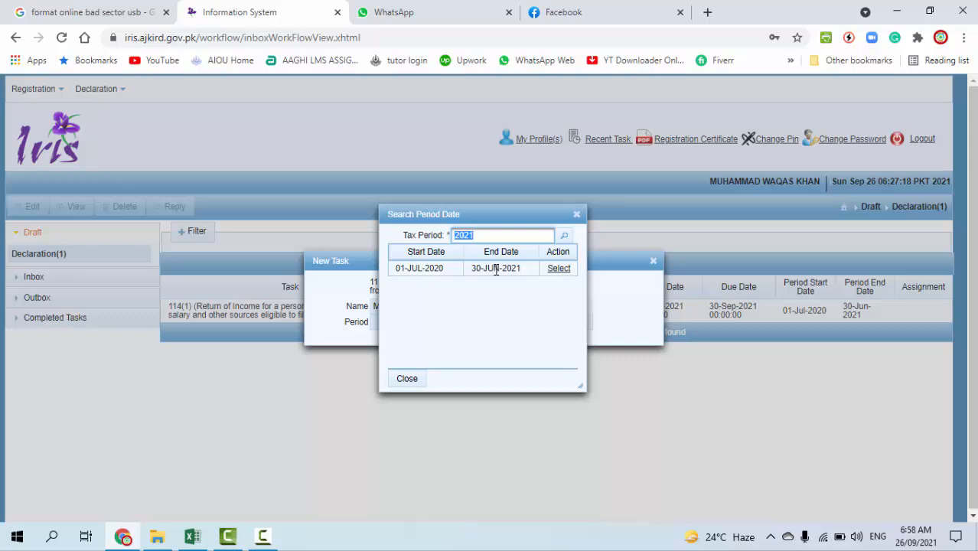
click(559, 270)
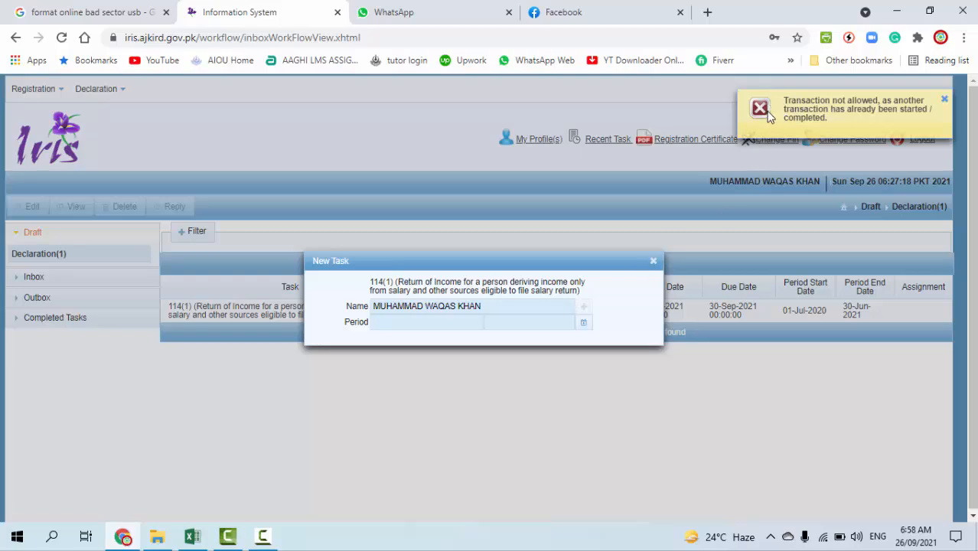
click(945, 100)
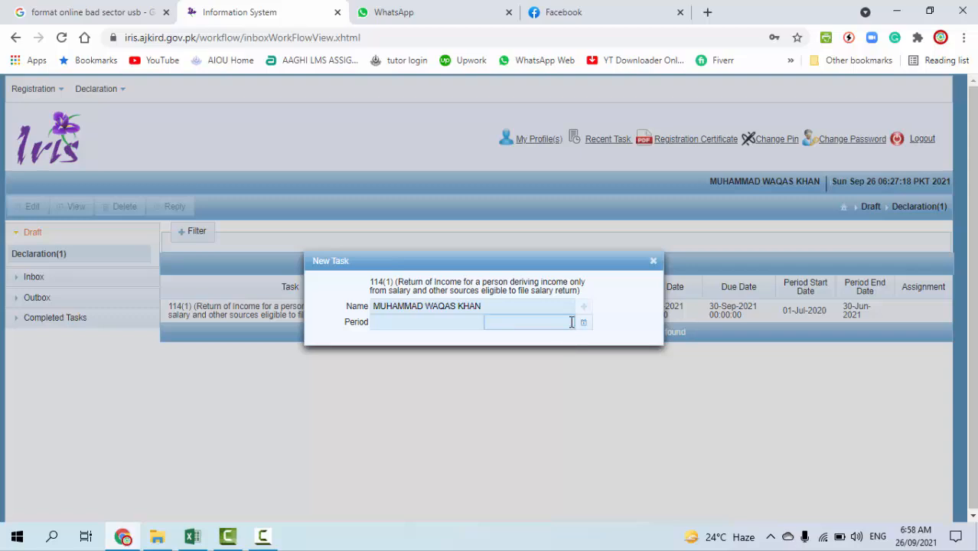
click(653, 263)
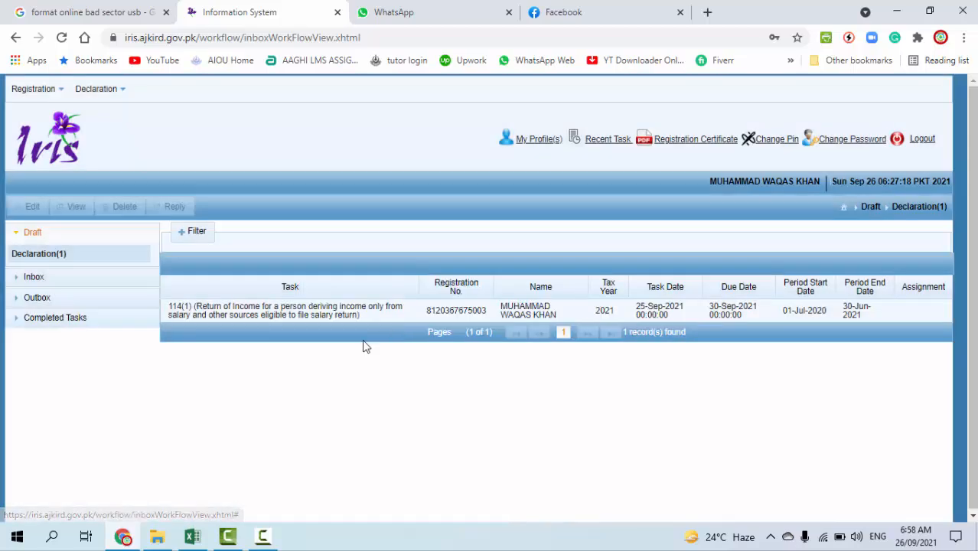
Step: Open the existing 2021 salary income return from the draft declarations for editing
click(44, 261)
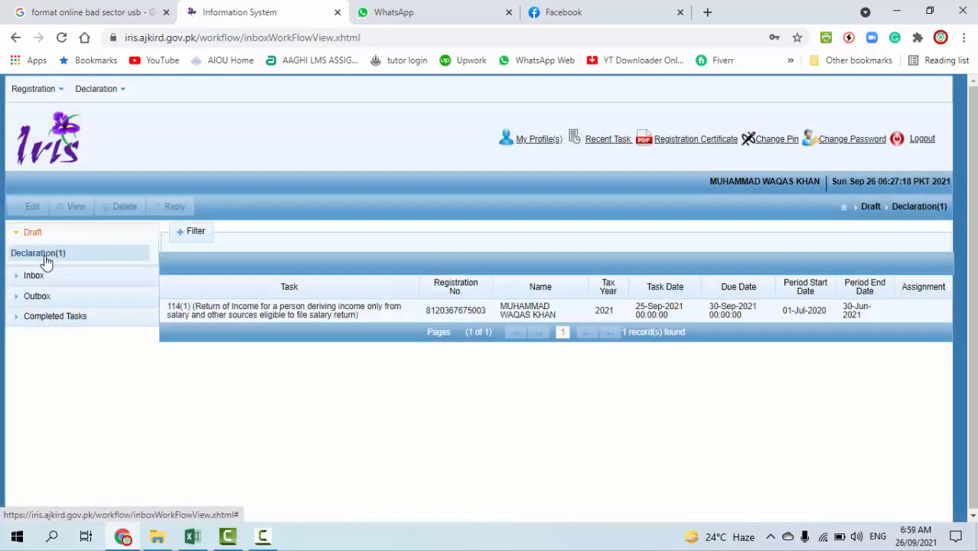
click(312, 318)
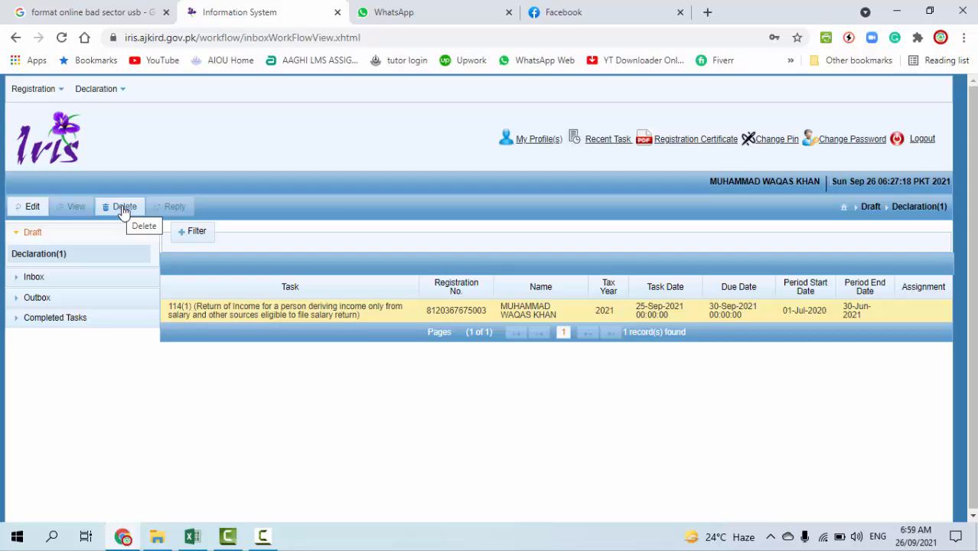
click(31, 208)
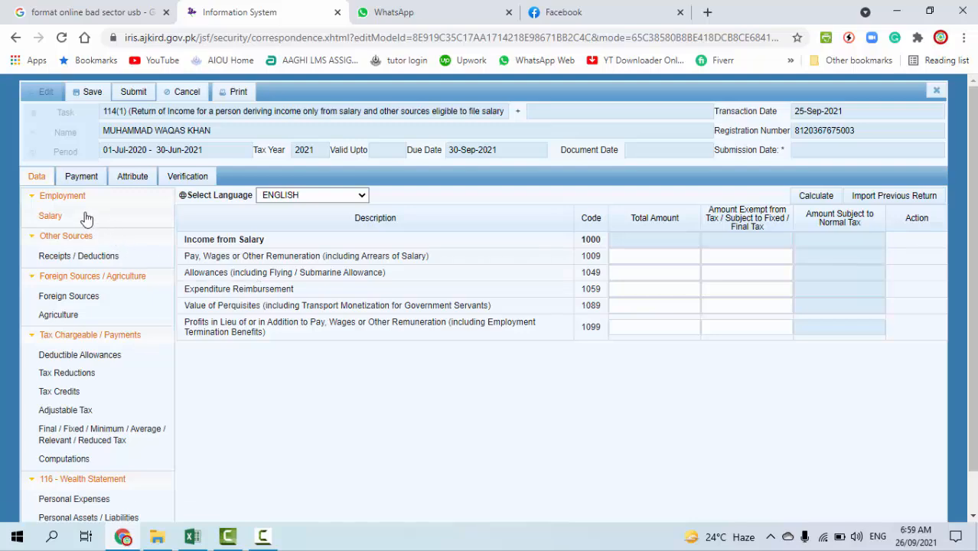
Step: Review the salary section's income rows, from pay and wages through profits in lieu, and their amount fields
scroll(116, 252, down, 1)
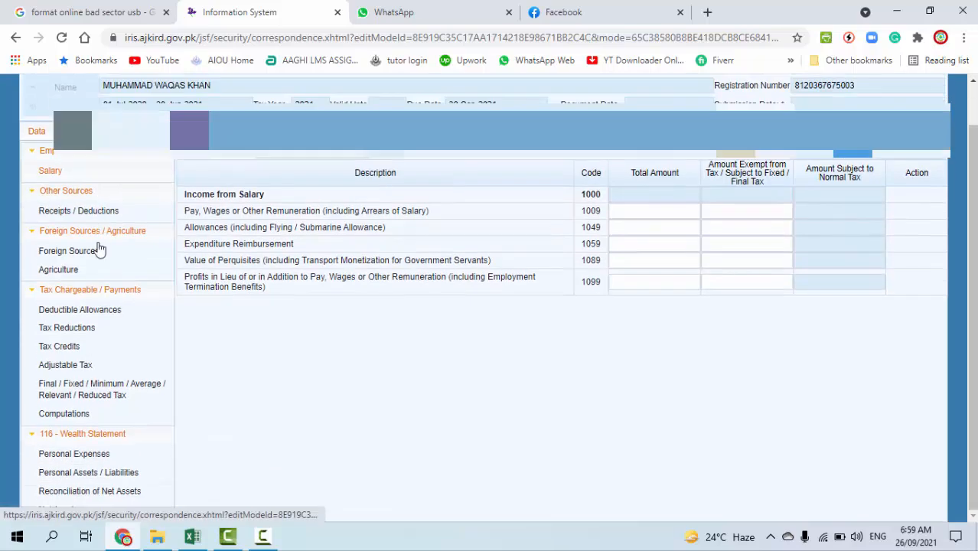
scroll(72, 348, up, 1)
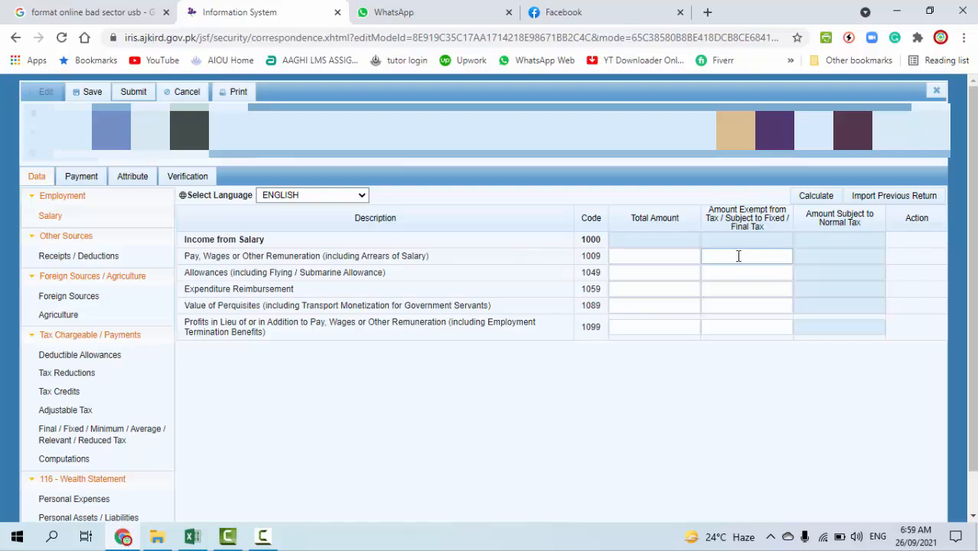
click(679, 257)
click(739, 259)
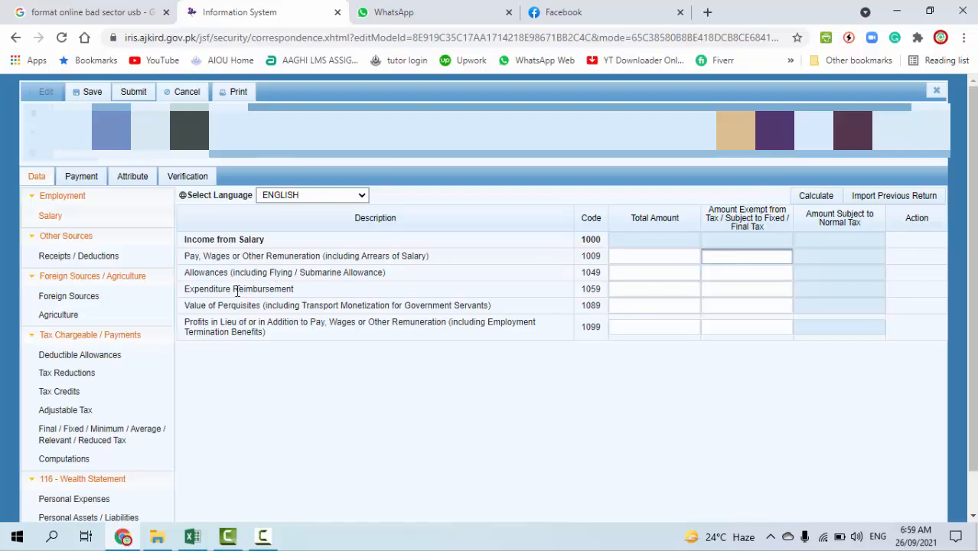
click(648, 258)
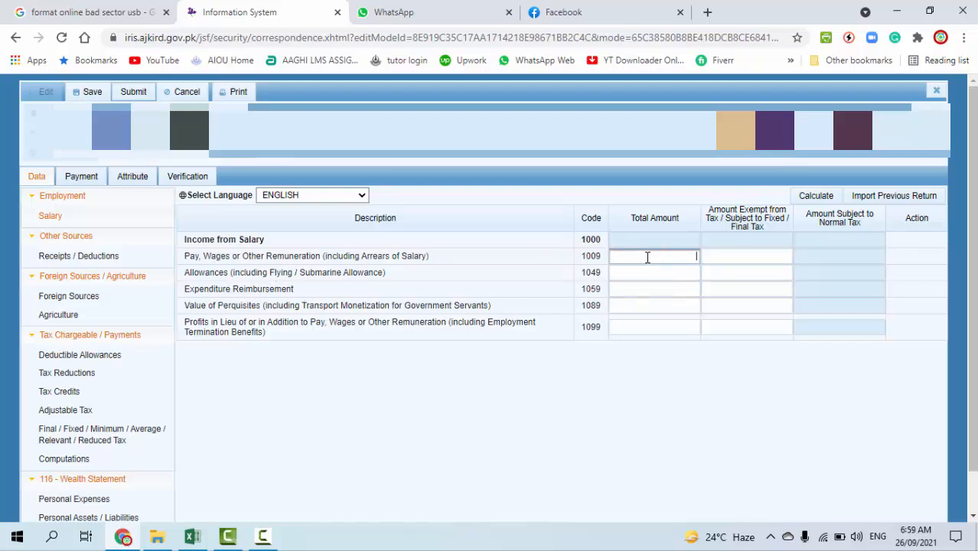
click(651, 273)
click(660, 292)
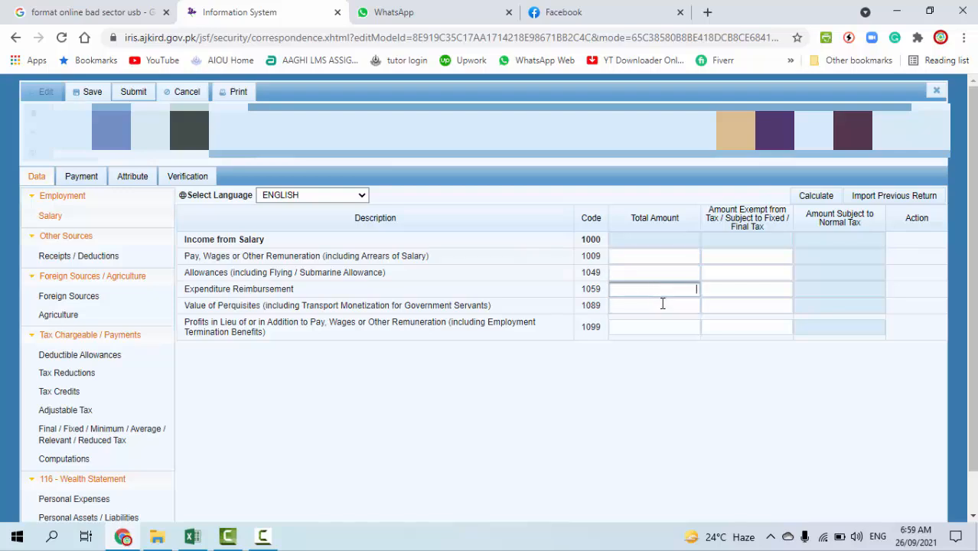
click(663, 305)
click(661, 328)
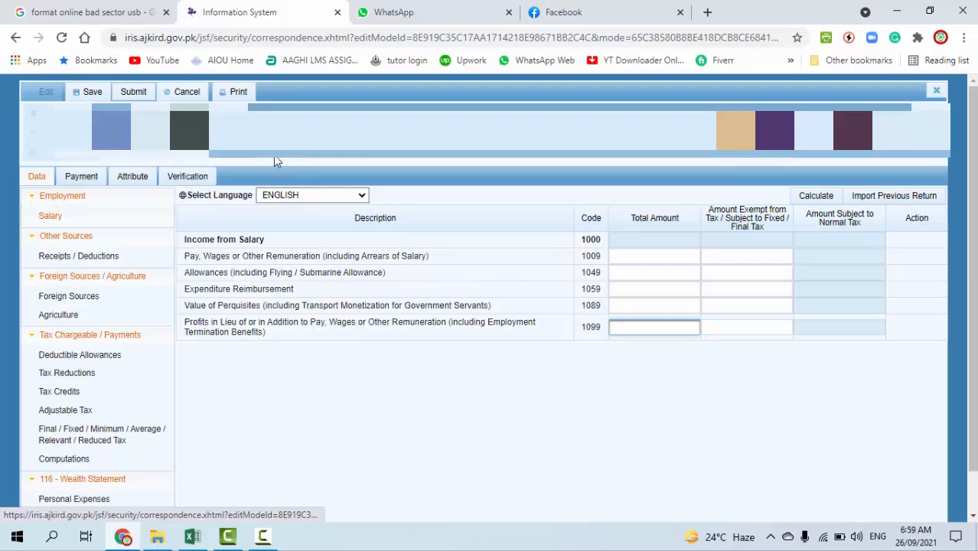
Step: View the return's payment records and return to the salary data
click(81, 177)
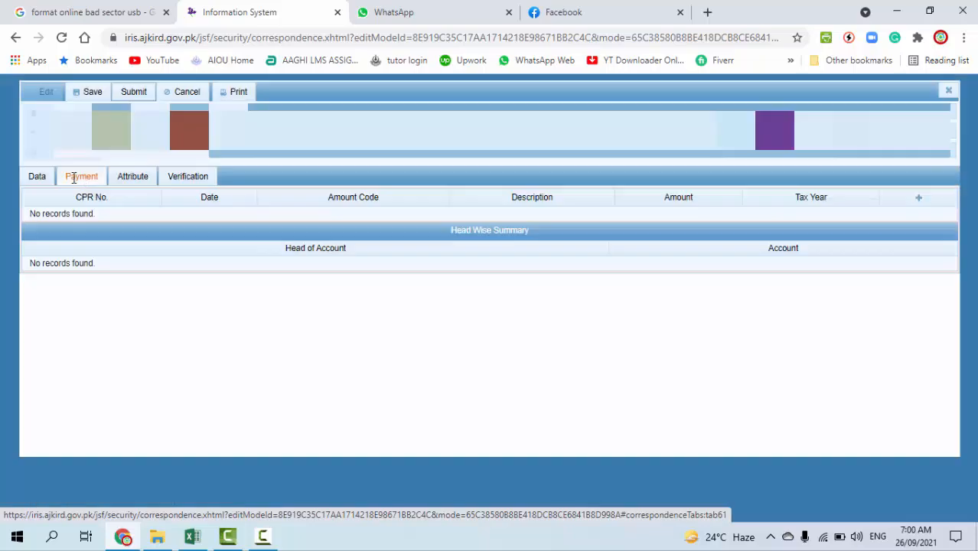
click(34, 183)
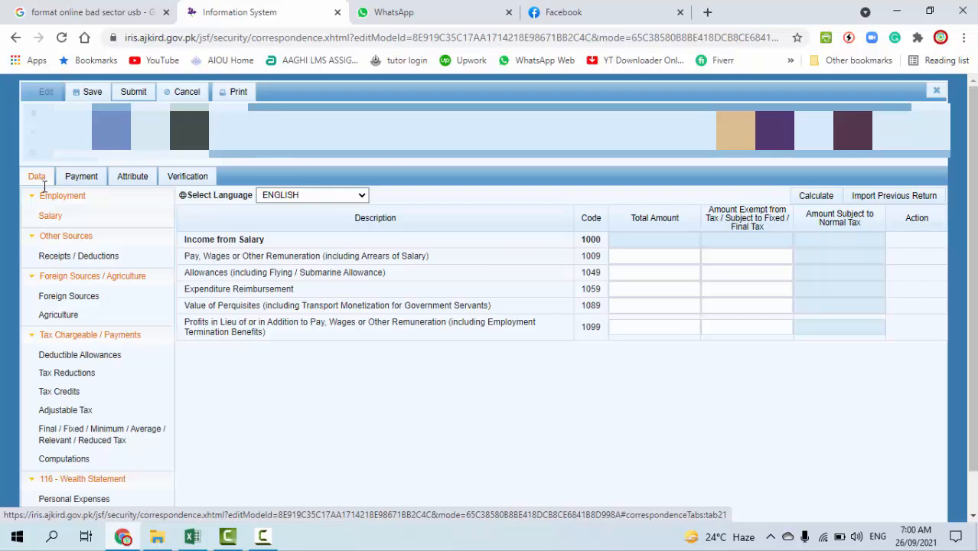
click(49, 219)
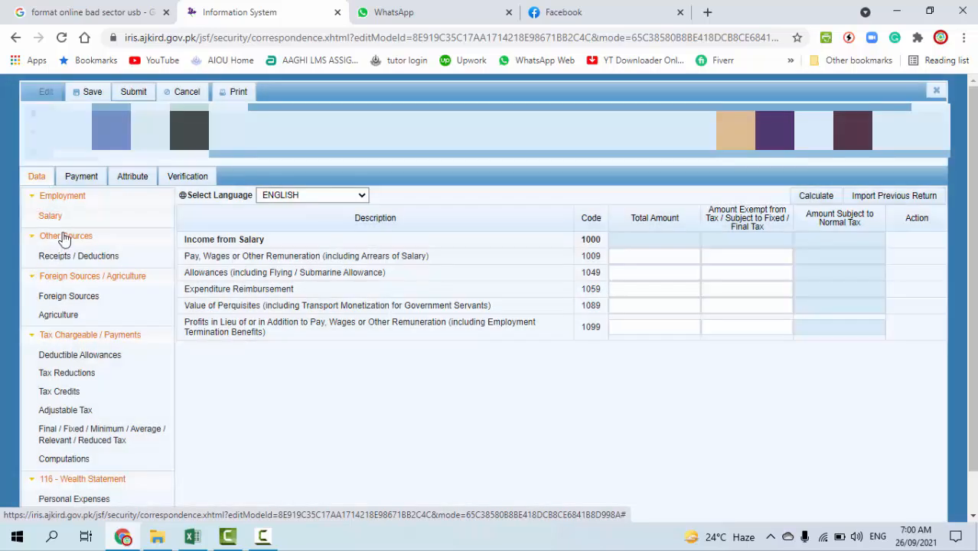
Step: Review the other sources' receipts and deductions and the foreign sources income entries
click(65, 242)
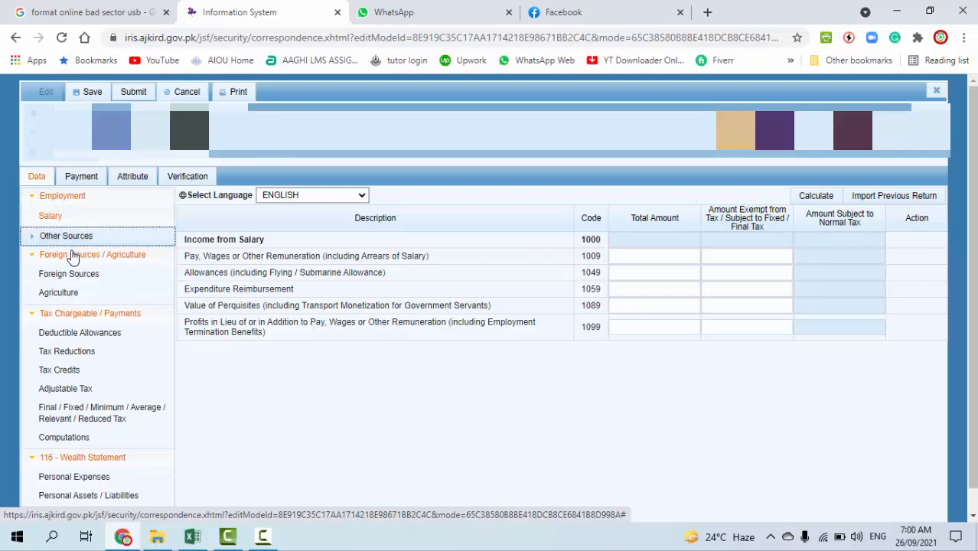
click(73, 259)
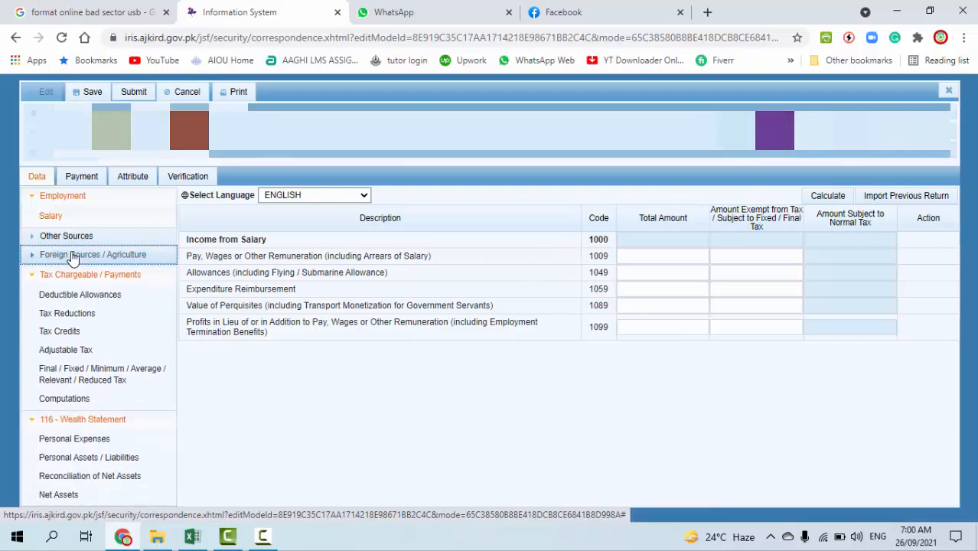
click(31, 257)
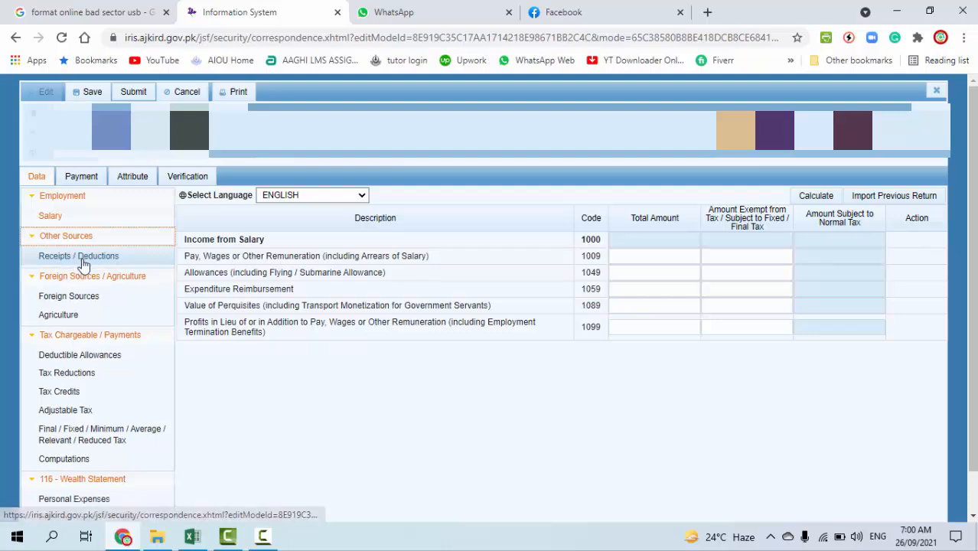
click(81, 257)
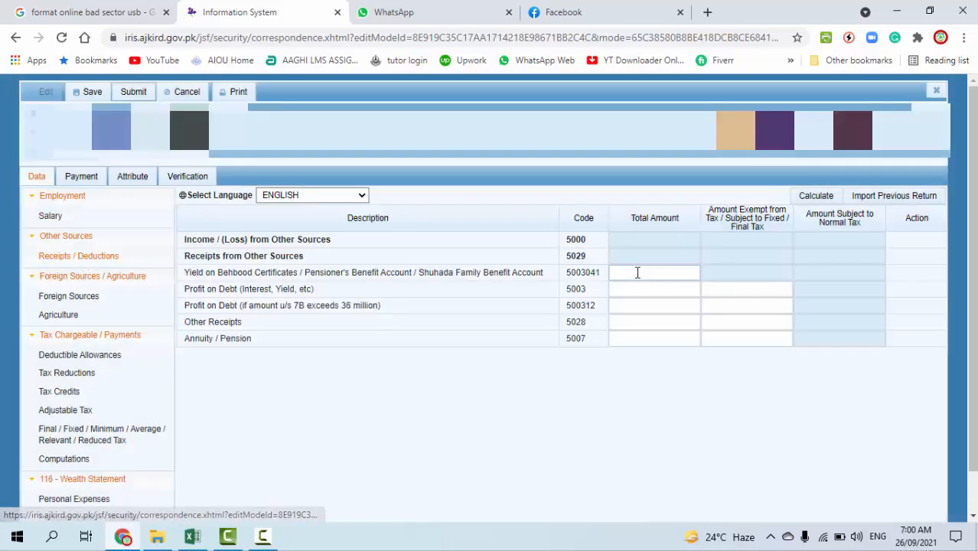
click(69, 261)
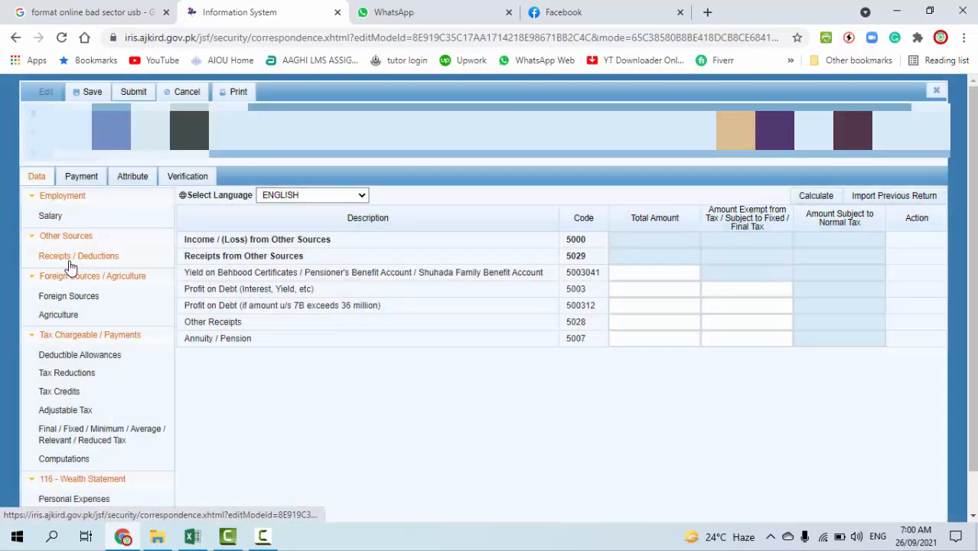
click(71, 297)
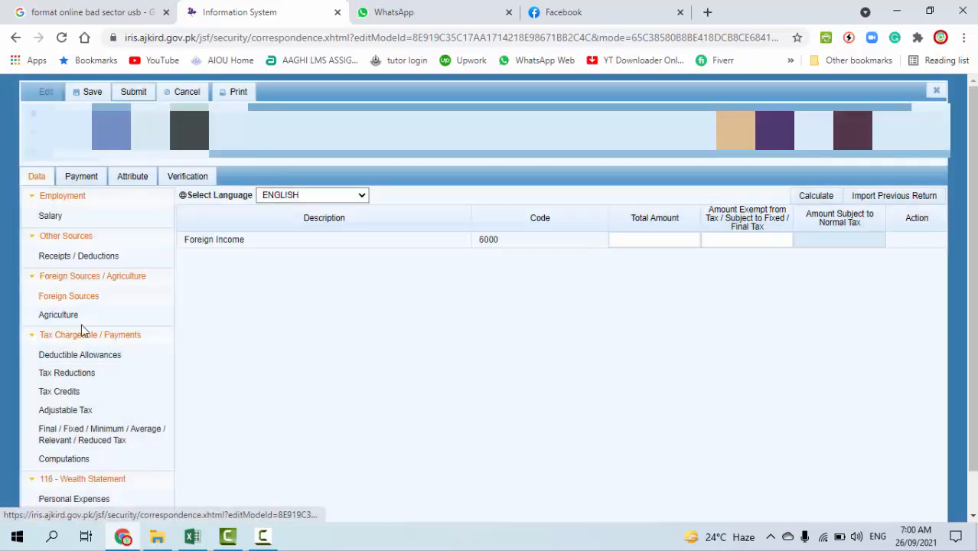
Step: Review the tax chargeable entries: deductible allowances, tax reductions, tax credits, adjustable tax and final/fixed/minimum tax
scroll(192, 328, down, 1)
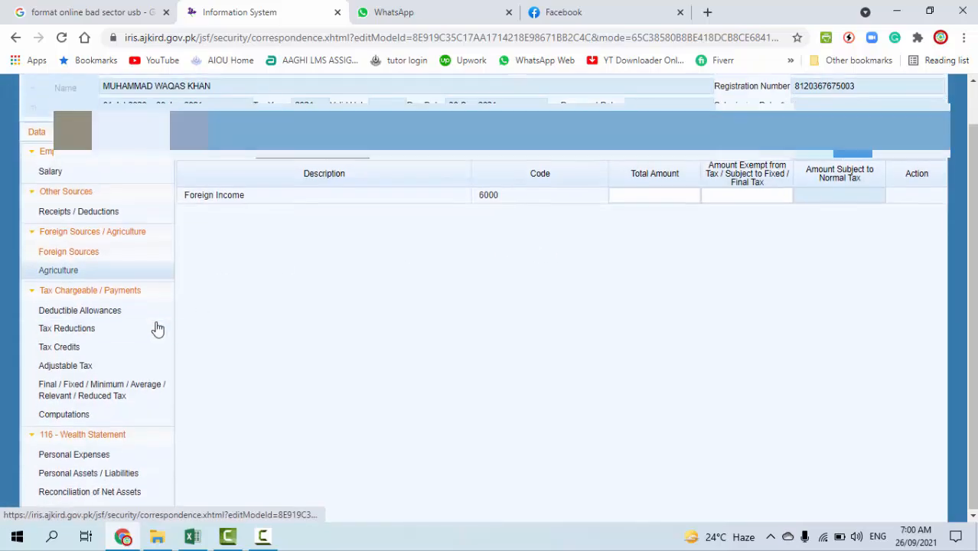
click(77, 311)
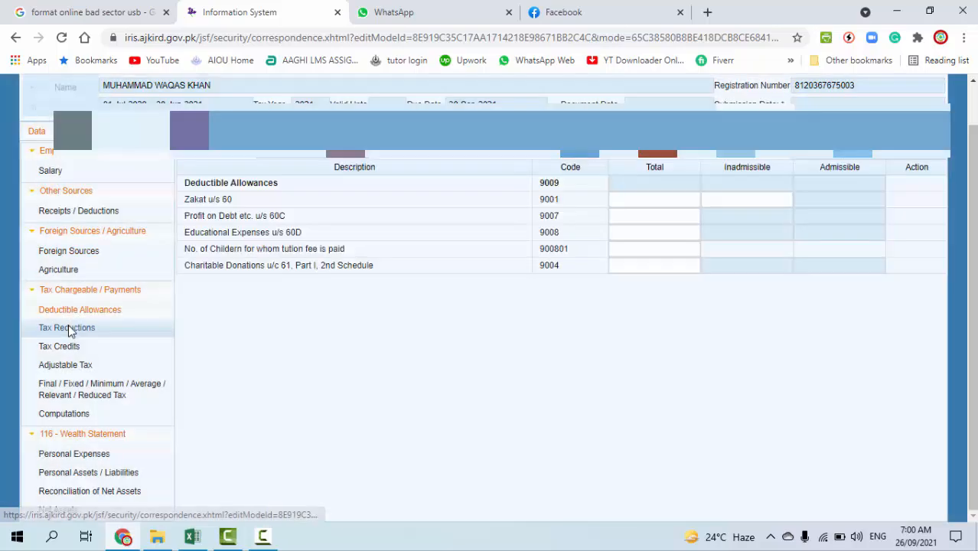
click(68, 327)
click(66, 348)
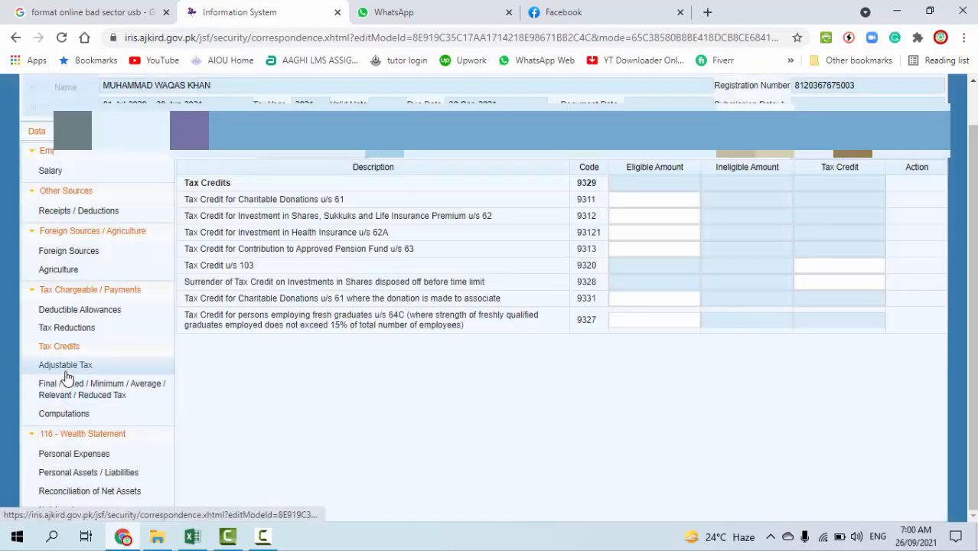
click(66, 368)
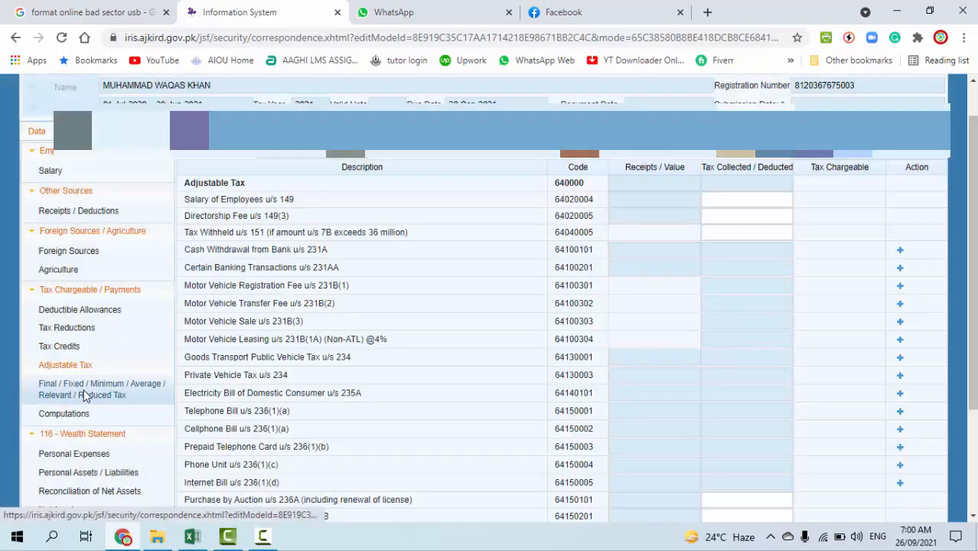
click(83, 392)
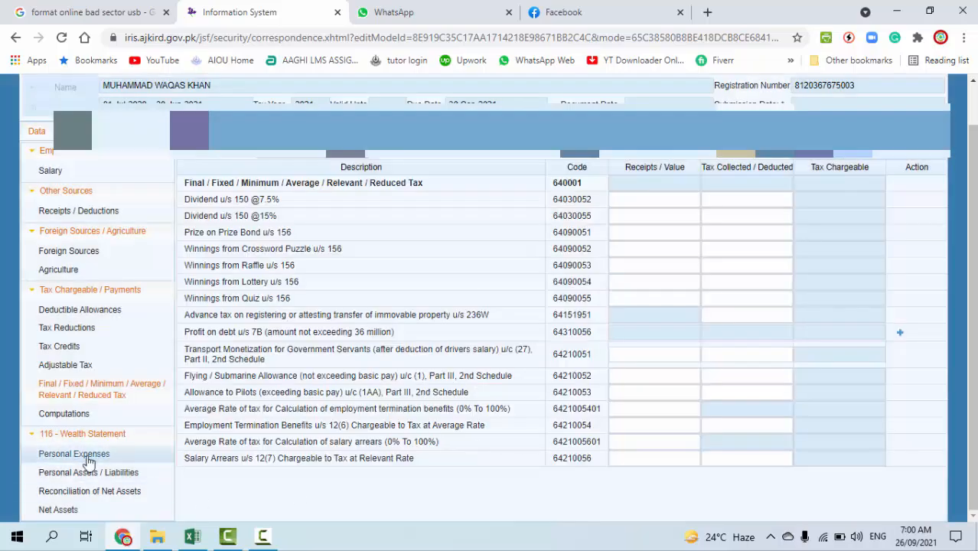
Step: Review the wealth statement's personal expenses, personal assets and liabilities, reconciliation of net assets and net assets
click(87, 459)
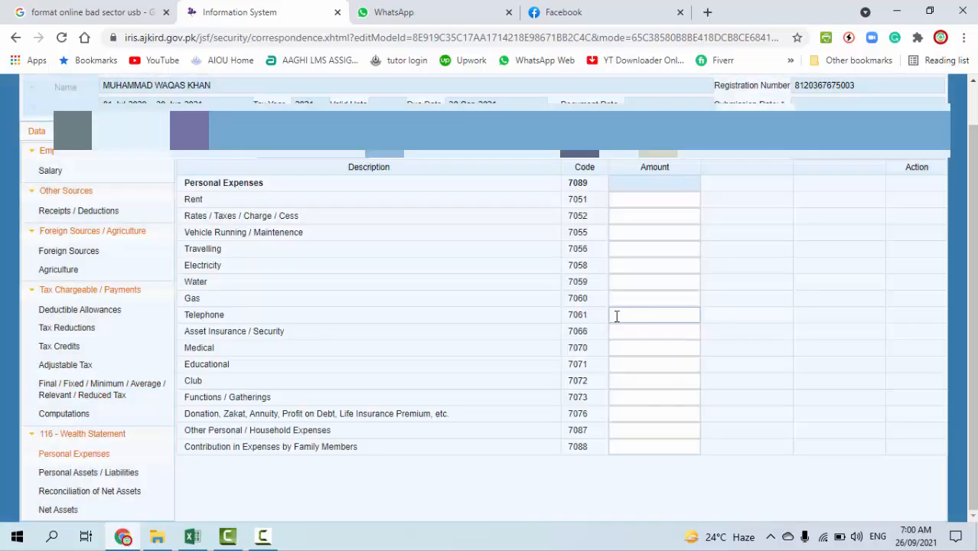
click(64, 476)
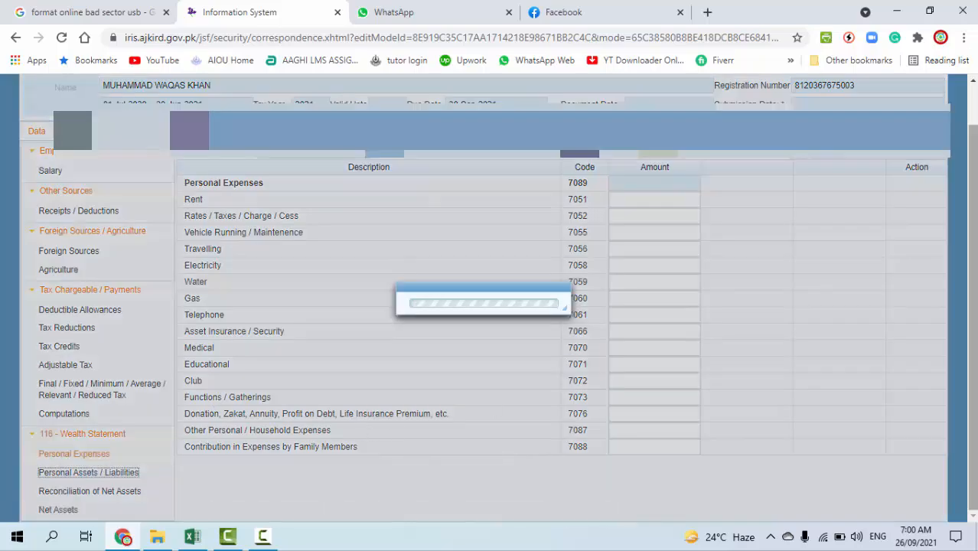
scroll(68, 516, down, 1)
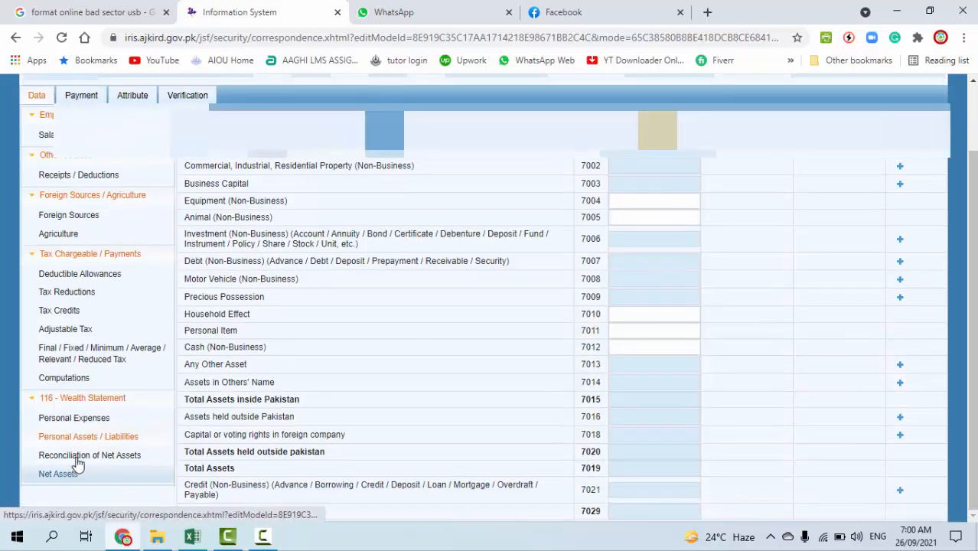
click(97, 457)
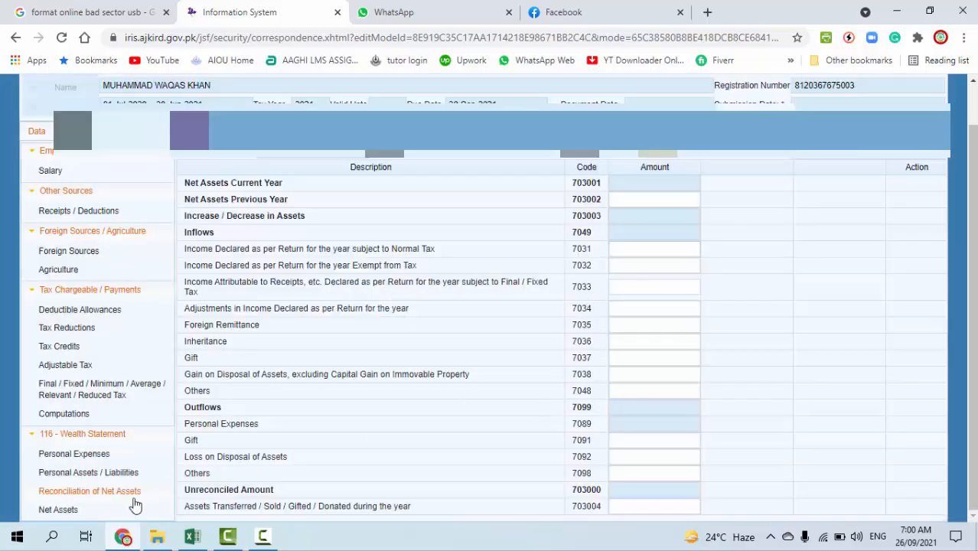
click(58, 510)
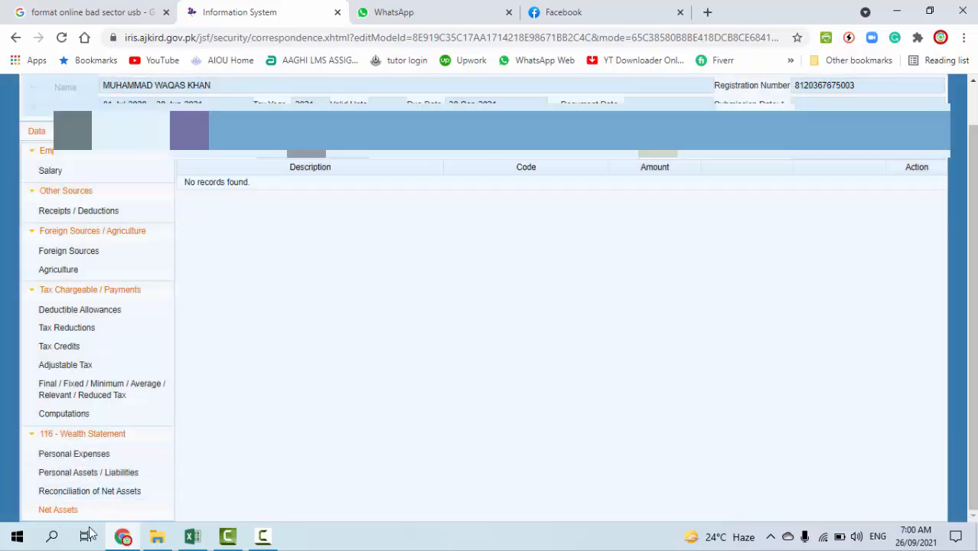
Step: Generate the printable PDF of the 2021 income tax return and open the downloaded declaration file
scroll(591, 299, up, 2)
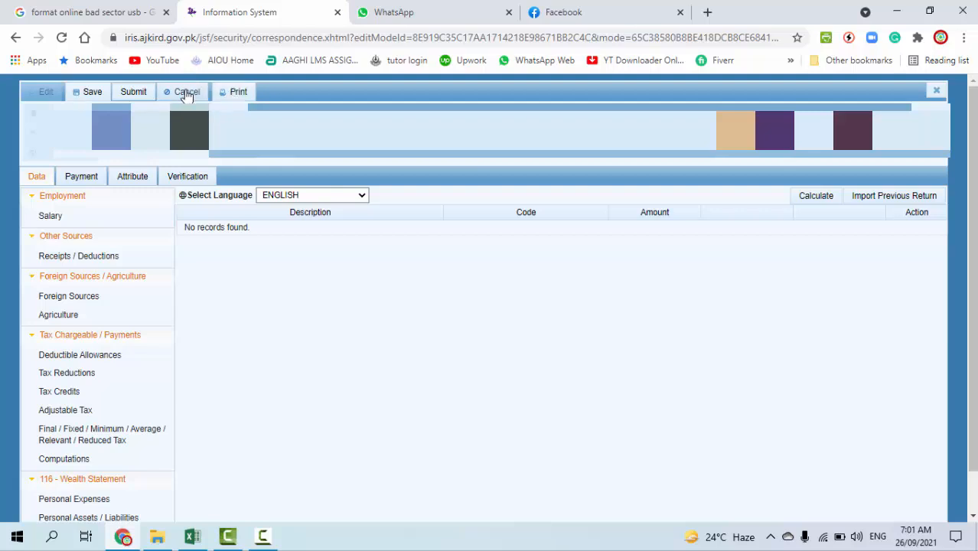
click(236, 94)
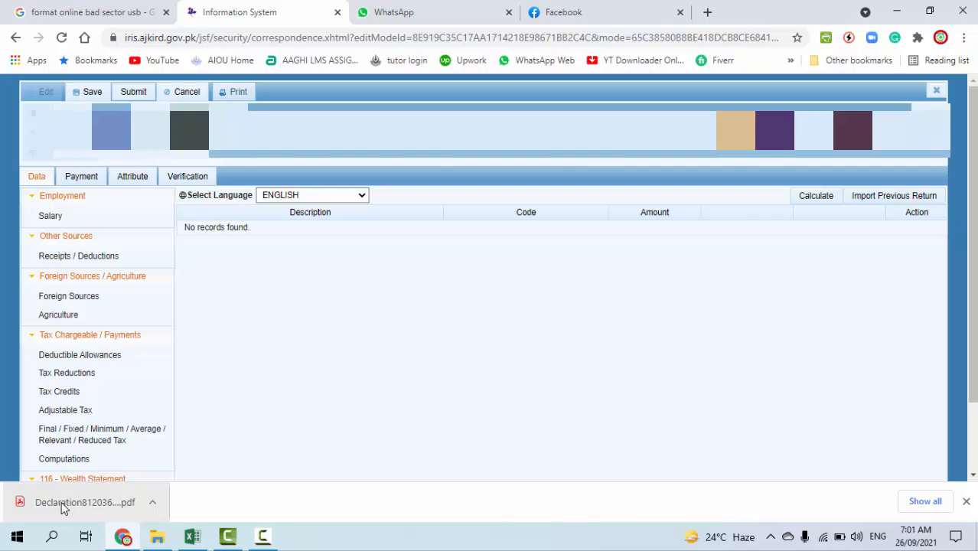
click(65, 503)
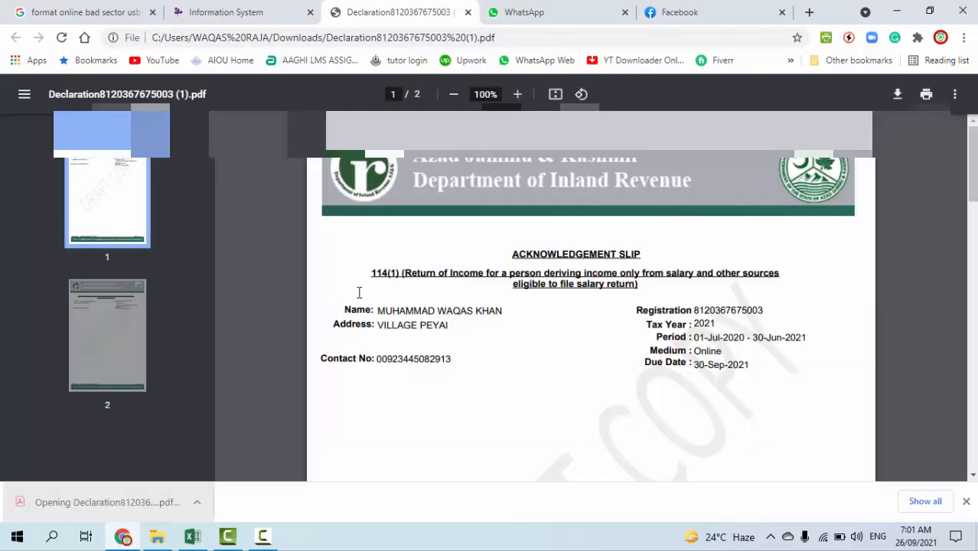
Step: Review the acknowledgement slip and the return page in the draft declaration PDF, and close the document
scroll(574, 320, down, 10)
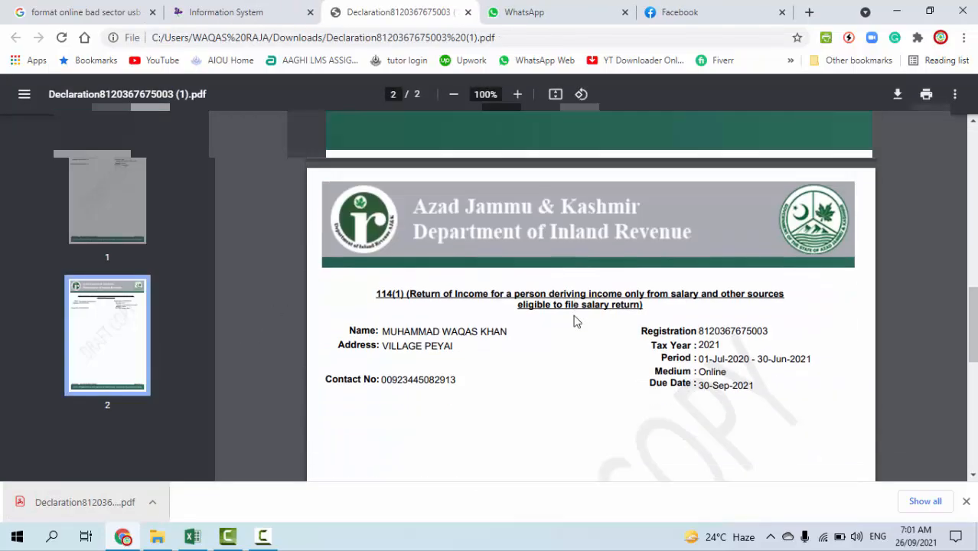
scroll(576, 322, down, 5)
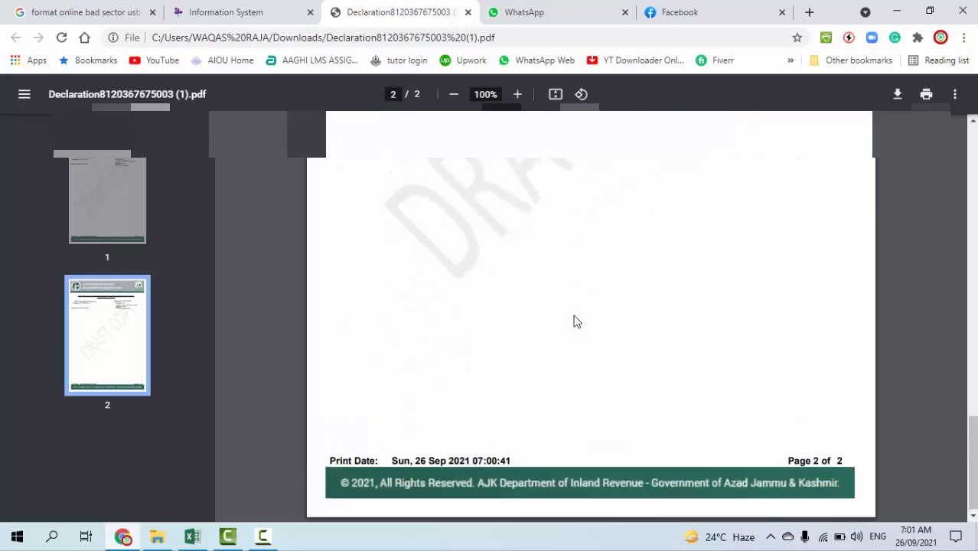
scroll(577, 322, up, 5)
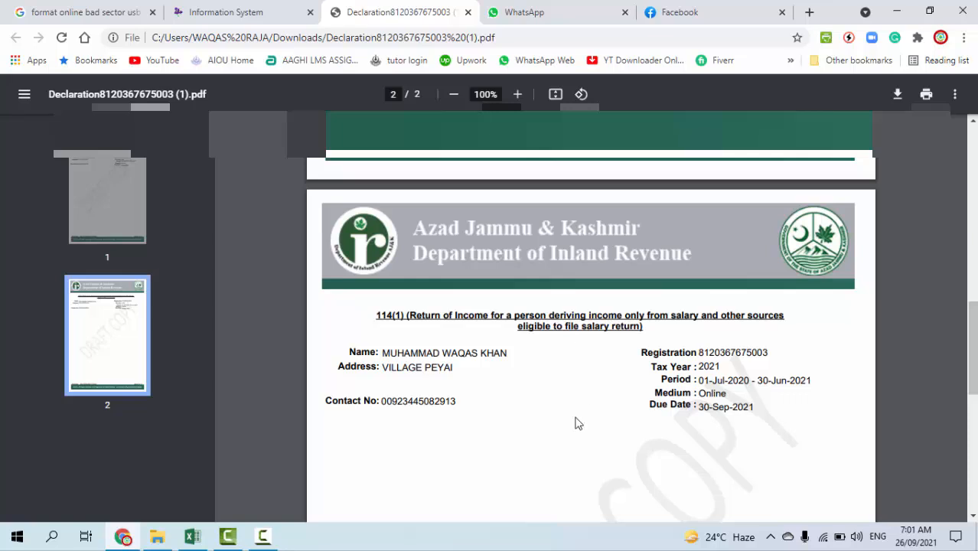
scroll(511, 416, down, 5)
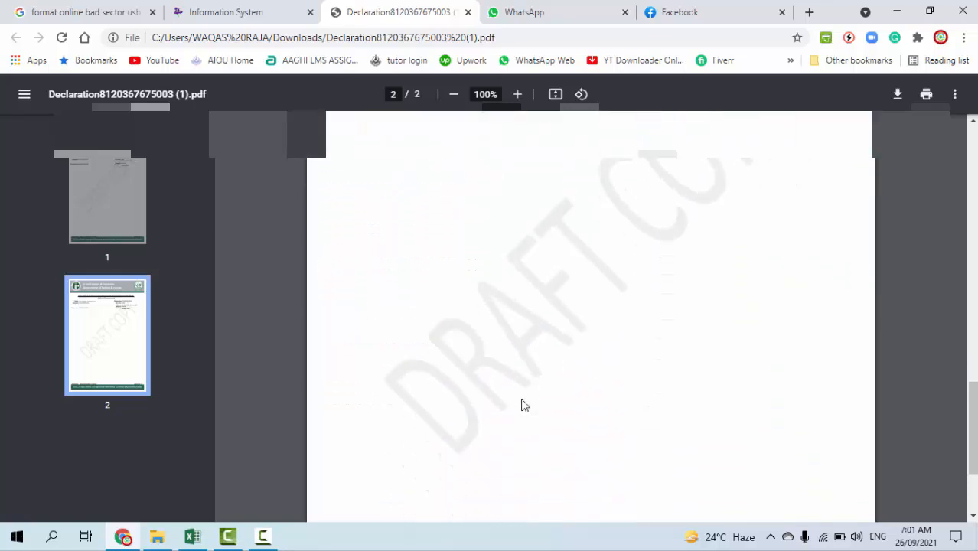
scroll(525, 406, down, 3)
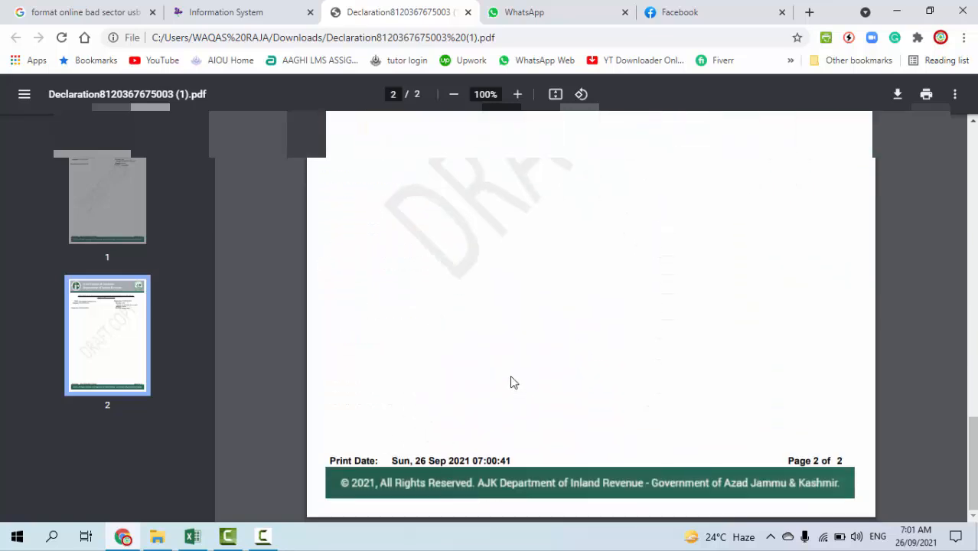
click(467, 12)
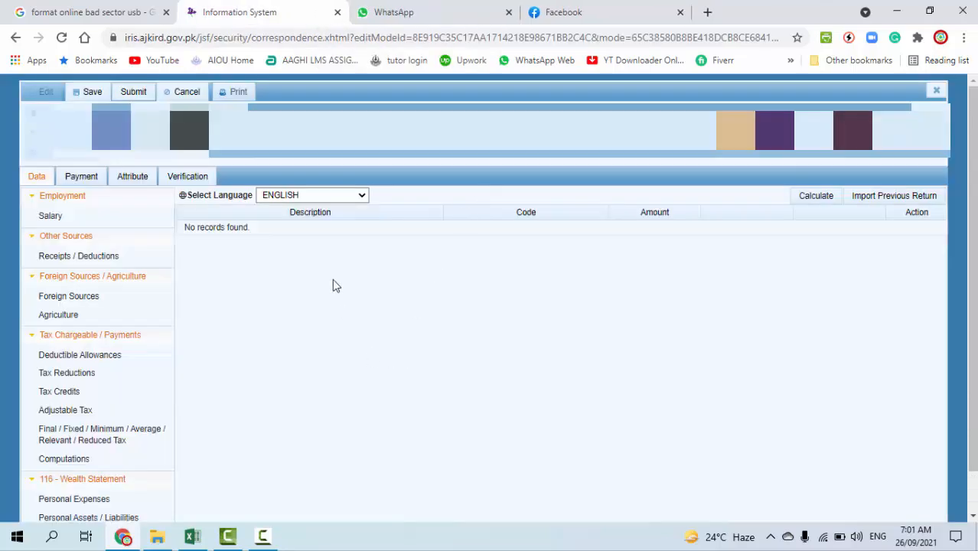